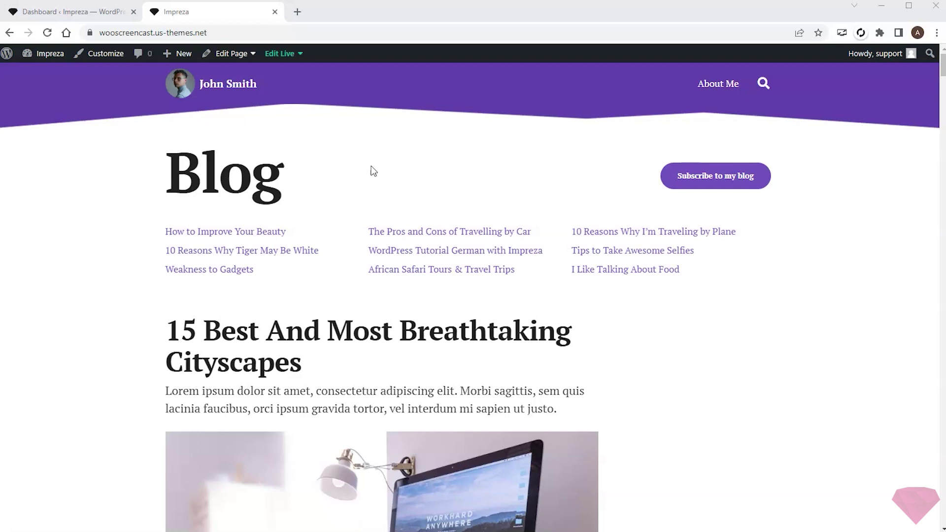
# - Install WooCommerce from the Impreza Addons page in the admin dashboard
pyautogui.scroll(-15, 374, 171)
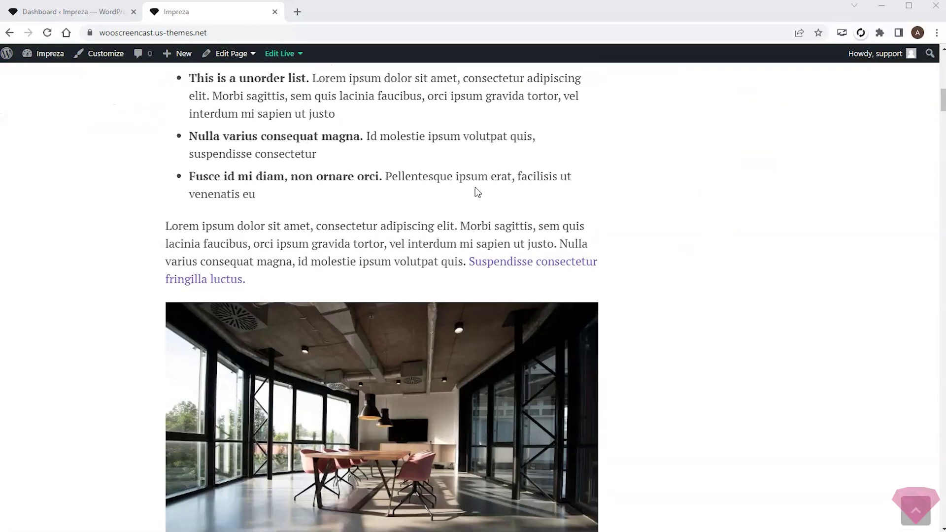
pyautogui.scroll(15, 525, 187)
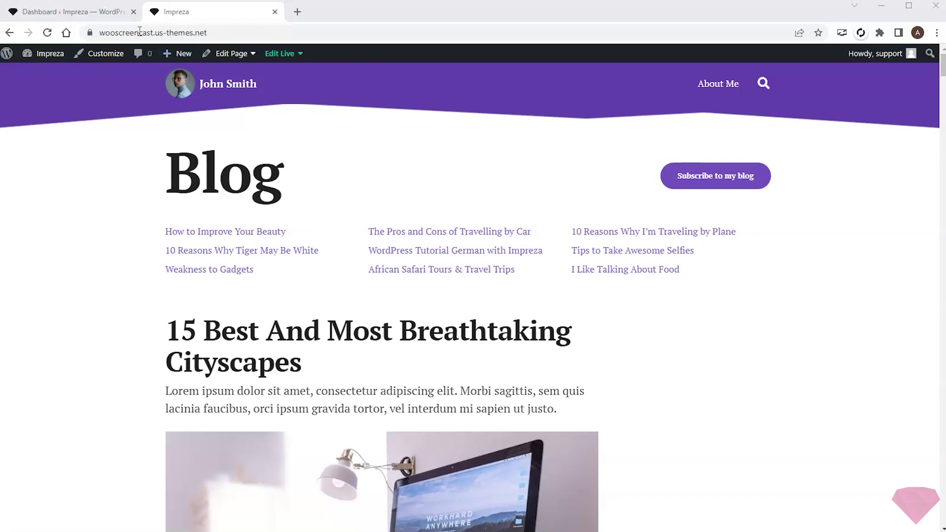
pyautogui.click(74, 12)
pyautogui.moveTo(30, 231)
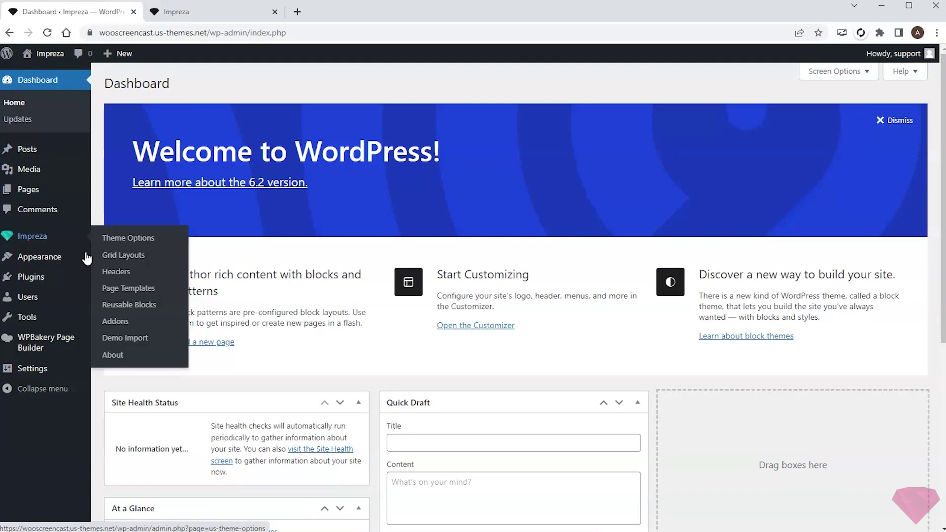
pyautogui.click(121, 322)
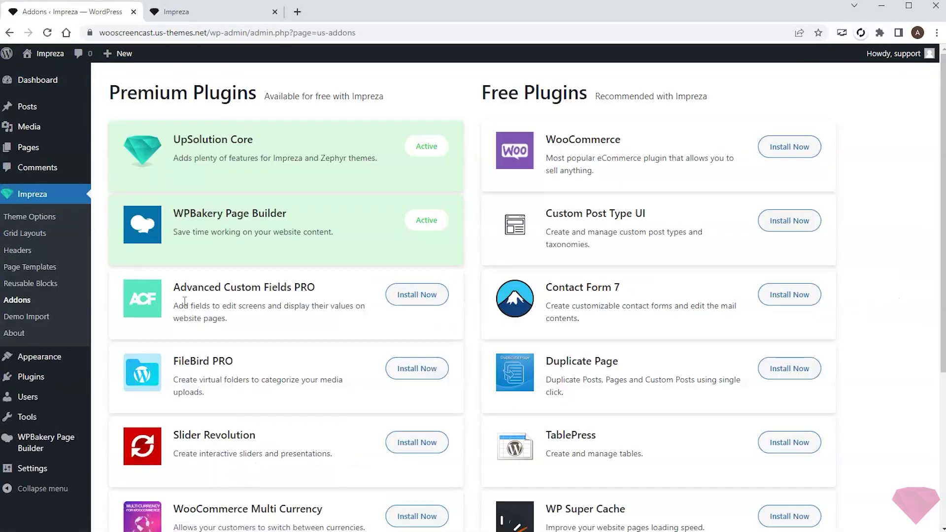
pyautogui.click(788, 148)
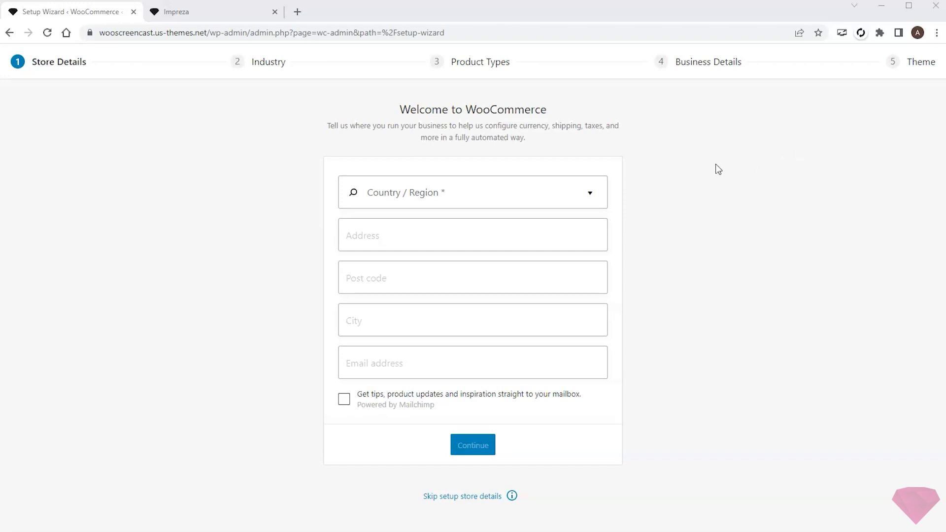
# - Set the store country to United Kingdom and fill in the street address, postcode, city and contact e-mail
pyautogui.click(516, 191)
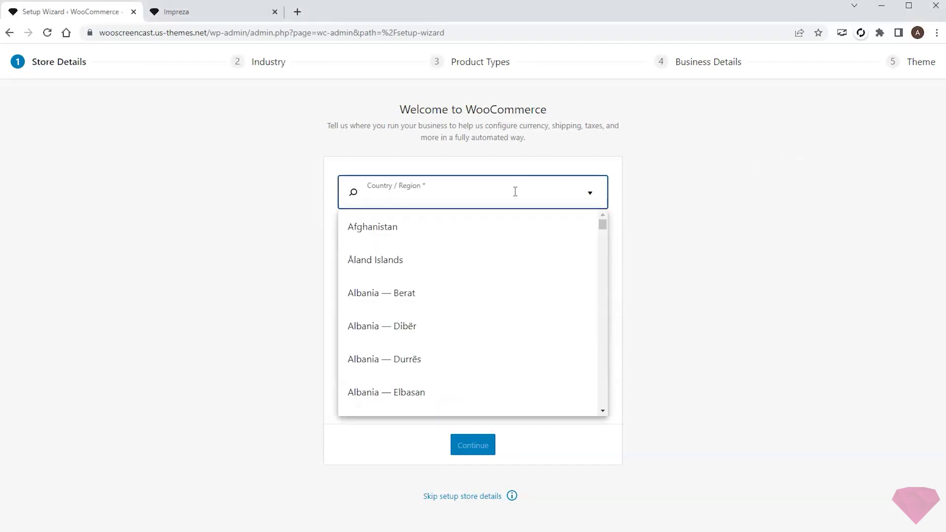
pyautogui.write('united')
pyautogui.click(407, 256)
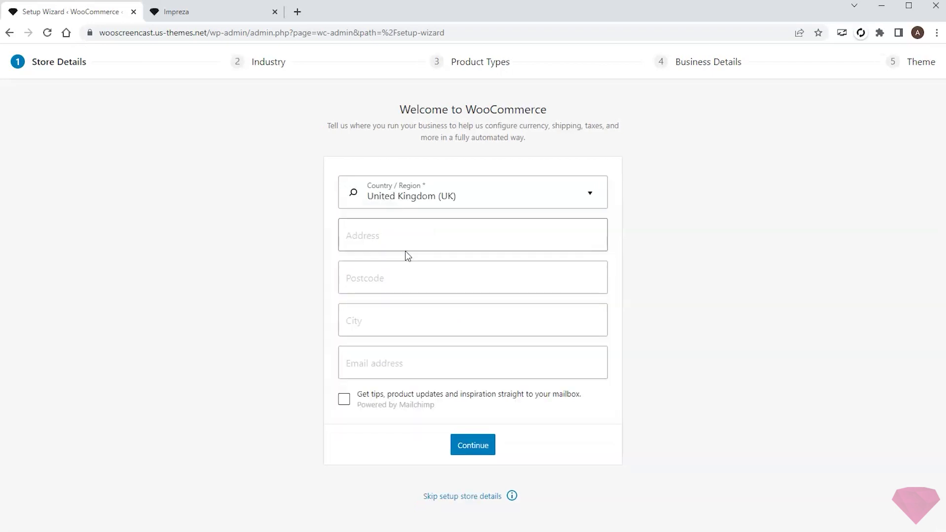
pyautogui.click(419, 237)
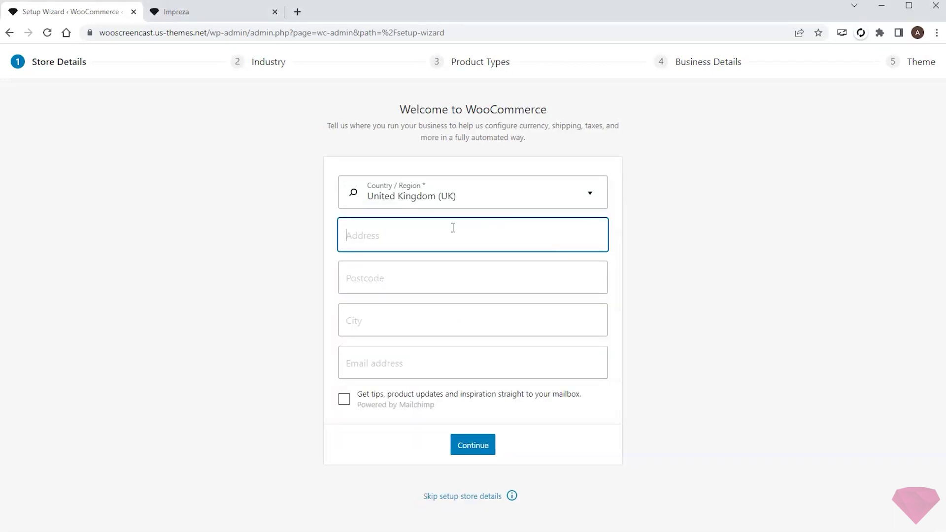
pyautogui.click(409, 281)
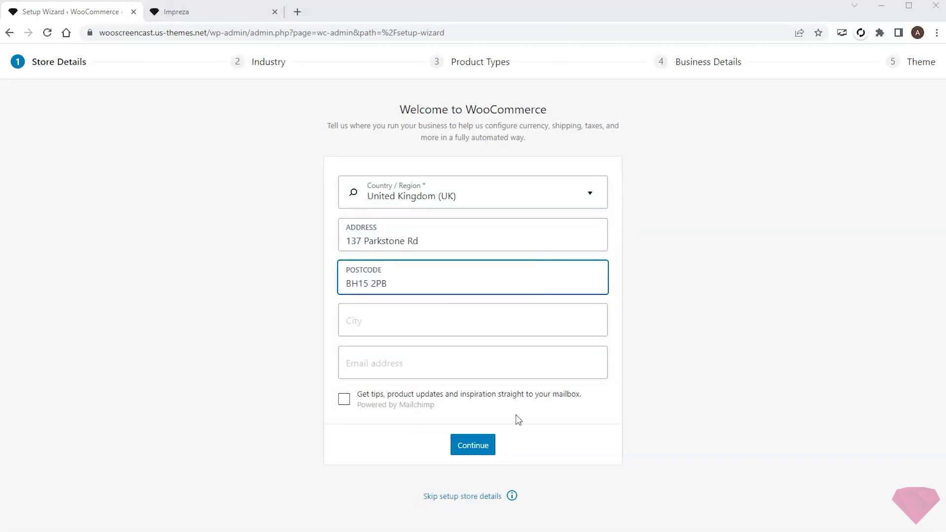
pyautogui.press('Tab')
pyautogui.press('Tab')
pyautogui.hotkey('ctrl', 'v')
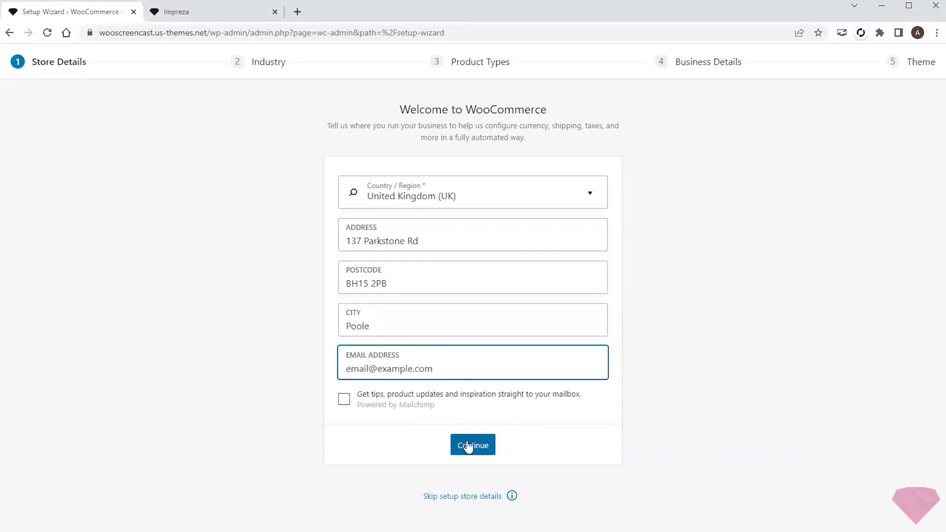
pyautogui.click(474, 446)
# - Accept usage tracking, choose Education and learning as the industry, and list only Downloads as the product type
pyautogui.click(575, 319)
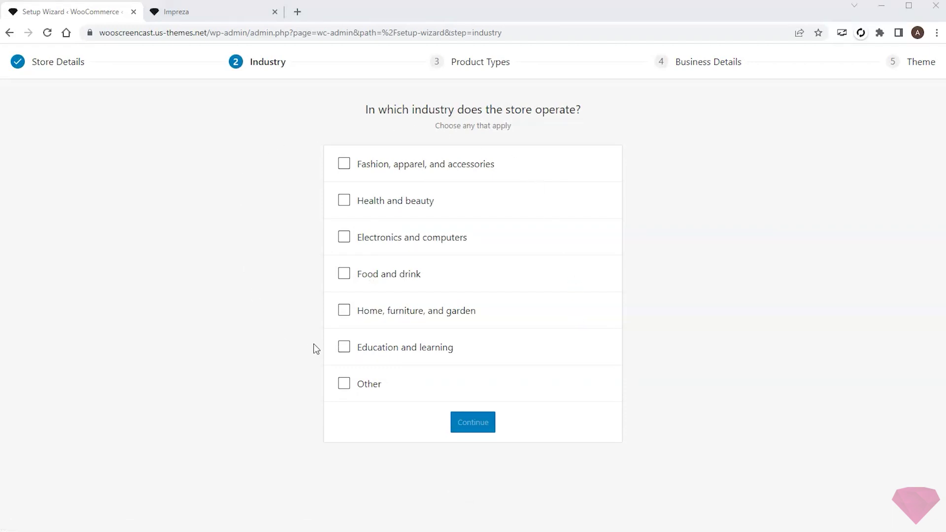
pyautogui.click(345, 348)
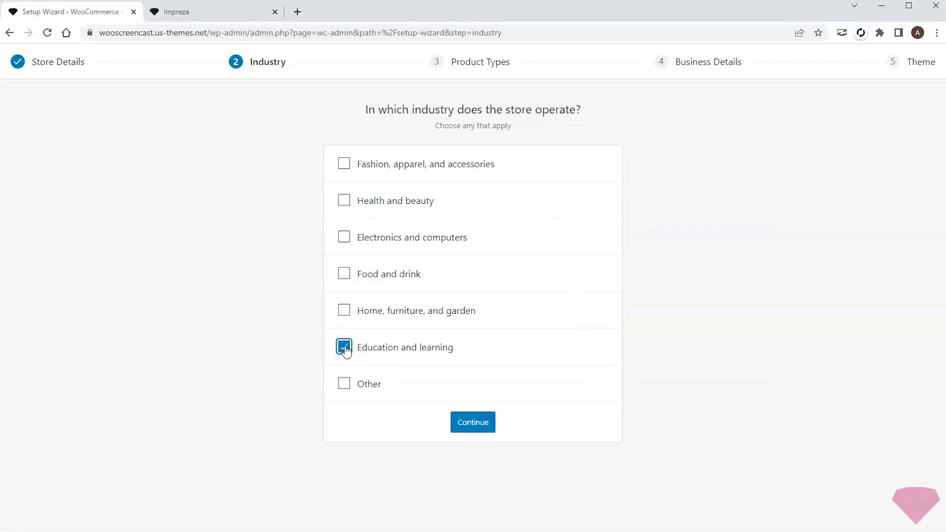
pyautogui.click(470, 422)
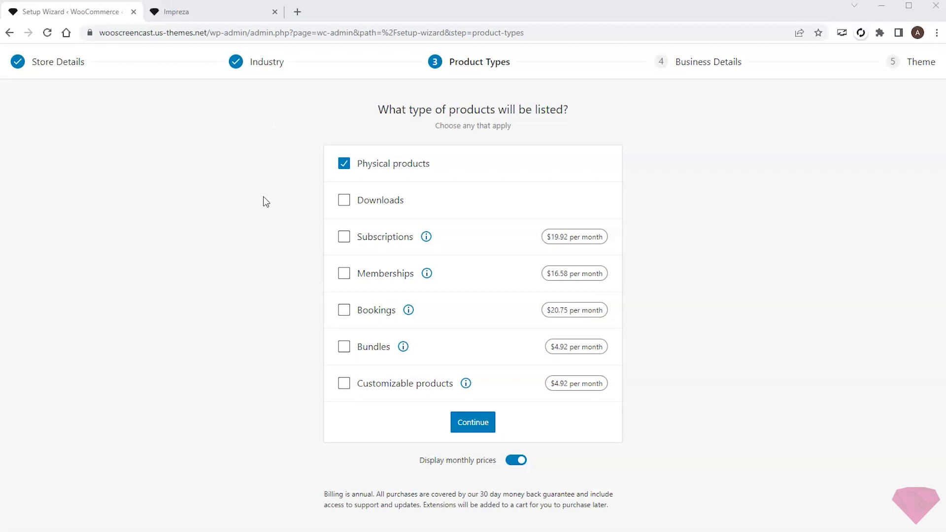
pyautogui.click(344, 201)
pyautogui.click(344, 165)
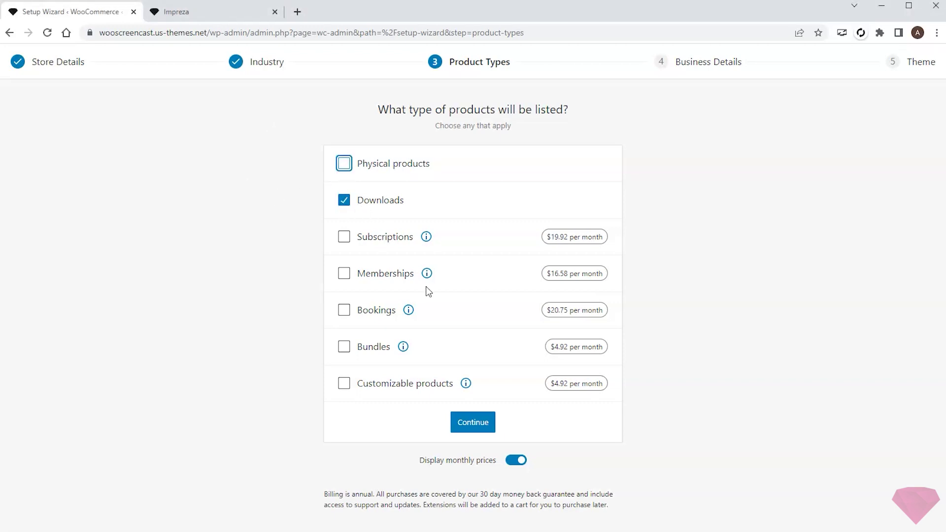
pyautogui.click(473, 422)
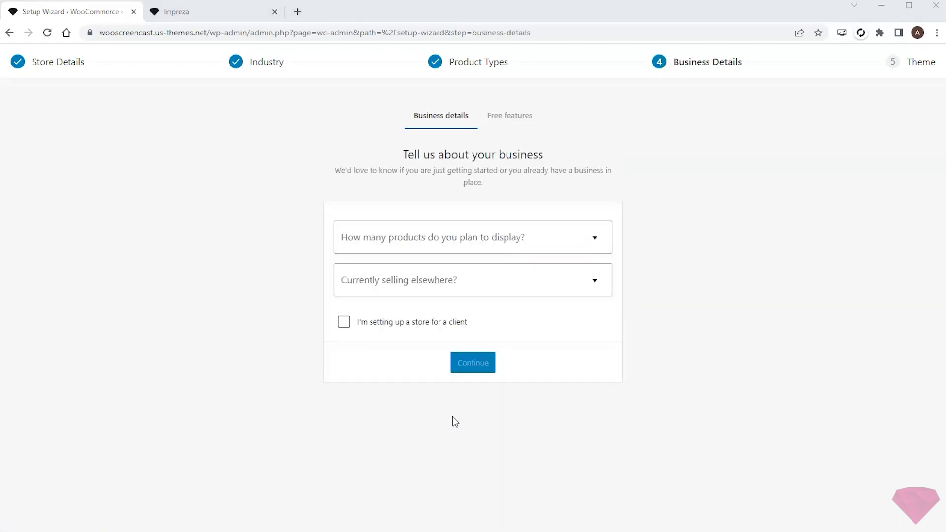
# - Answer 1 - 10 products and No for selling elsewhere in Business Details
pyautogui.click(455, 239)
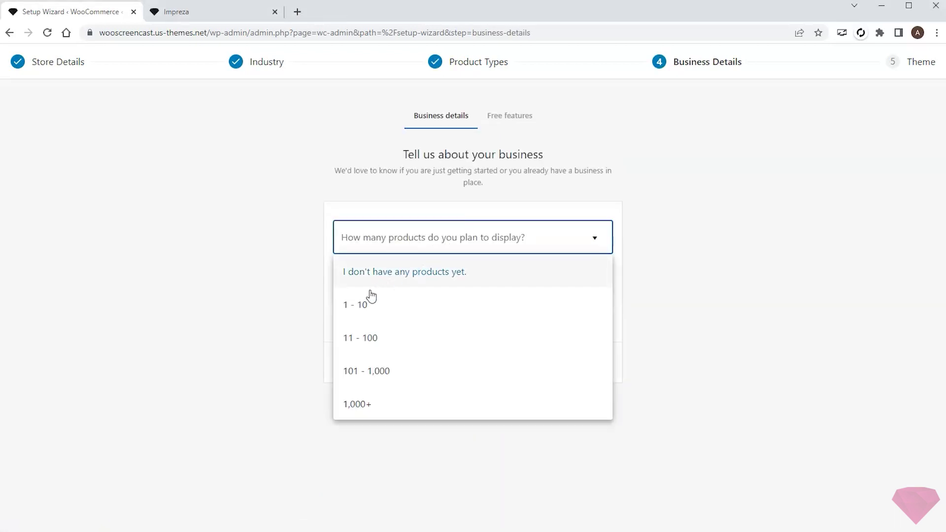
pyautogui.click(369, 298)
pyautogui.click(432, 286)
pyautogui.click(381, 311)
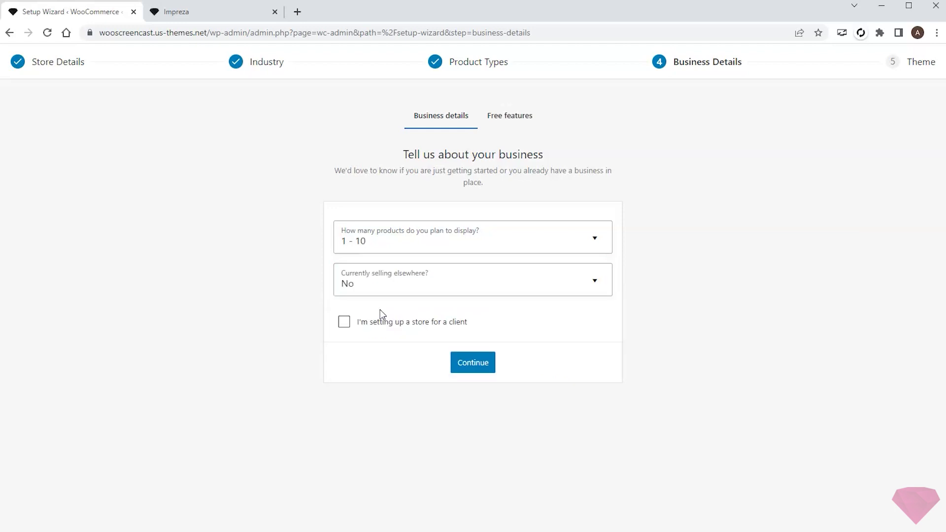
pyautogui.click(469, 362)
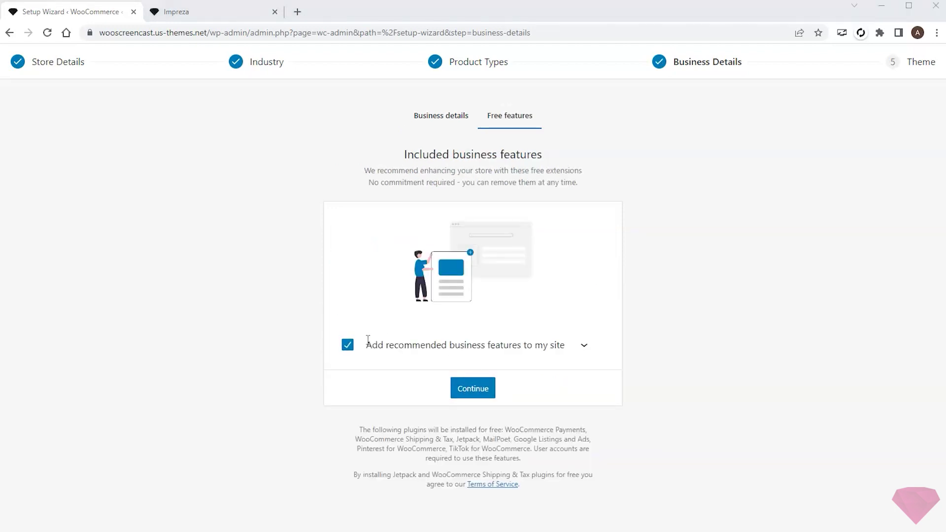
# - Decline the recommended business features and keep the active Impreza theme
pyautogui.click(583, 350)
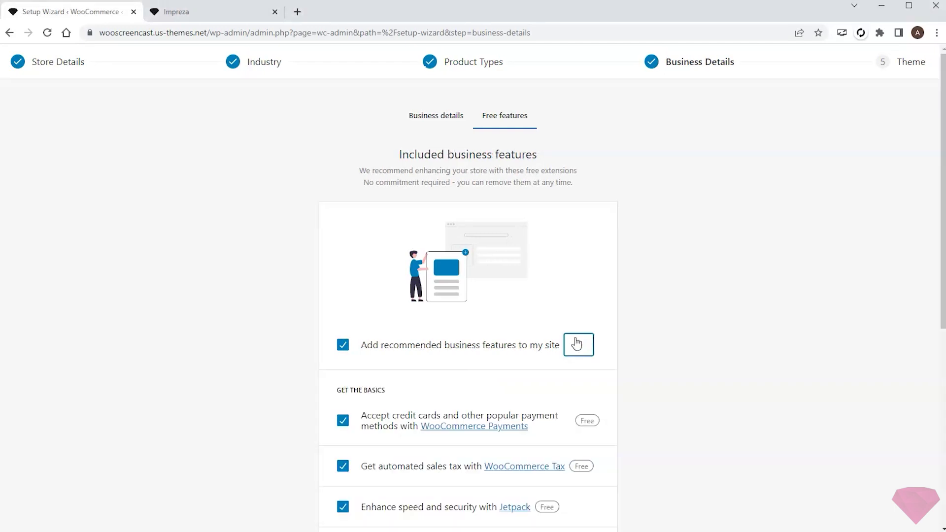
pyautogui.scroll(-6, 473, 325)
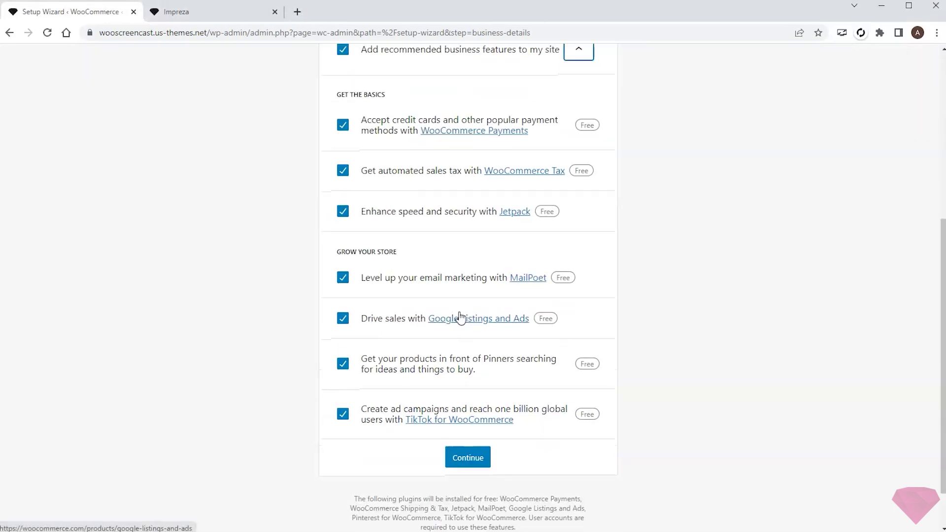
pyautogui.scroll(3, 460, 318)
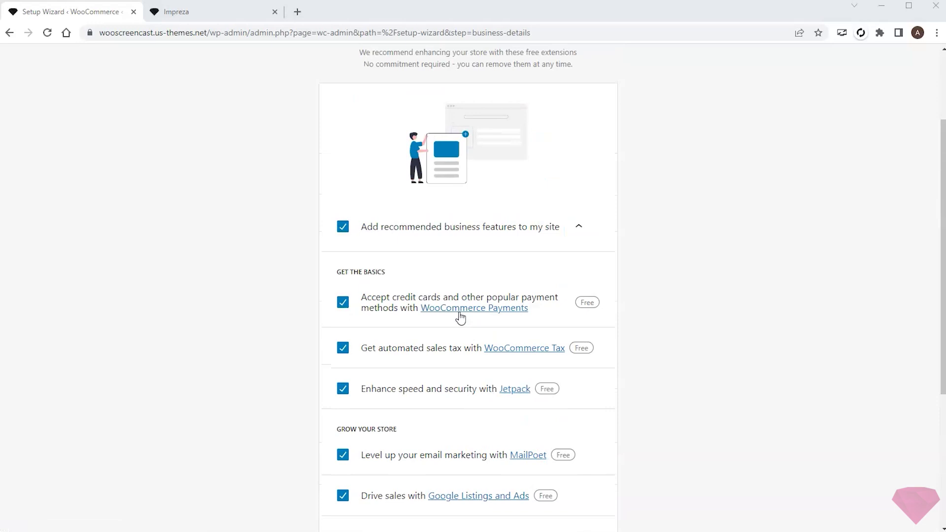
pyautogui.scroll(-2, 461, 317)
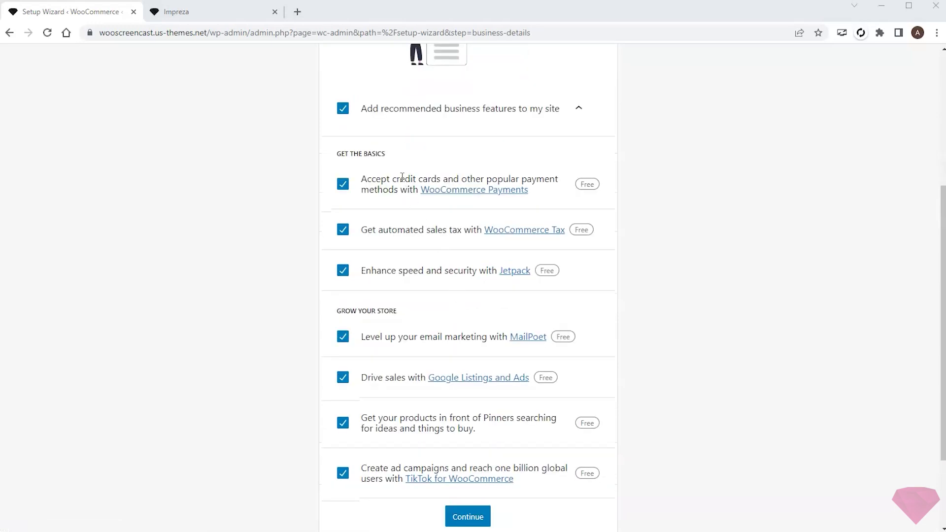
pyautogui.click(343, 114)
pyautogui.click(581, 110)
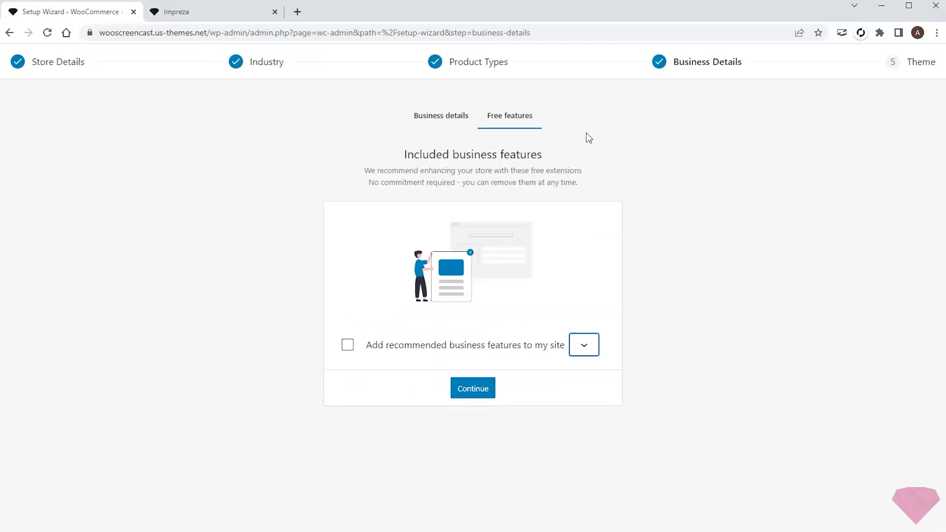
pyautogui.click(470, 390)
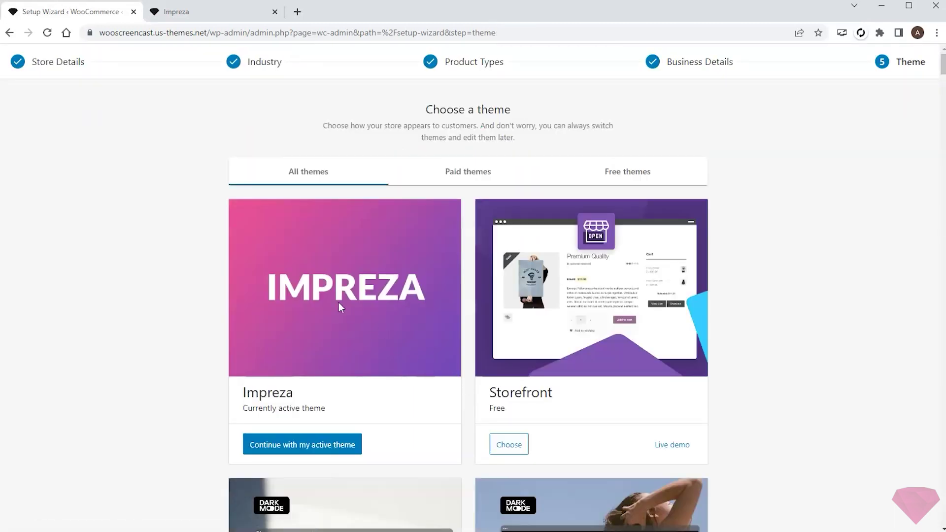
pyautogui.click(292, 445)
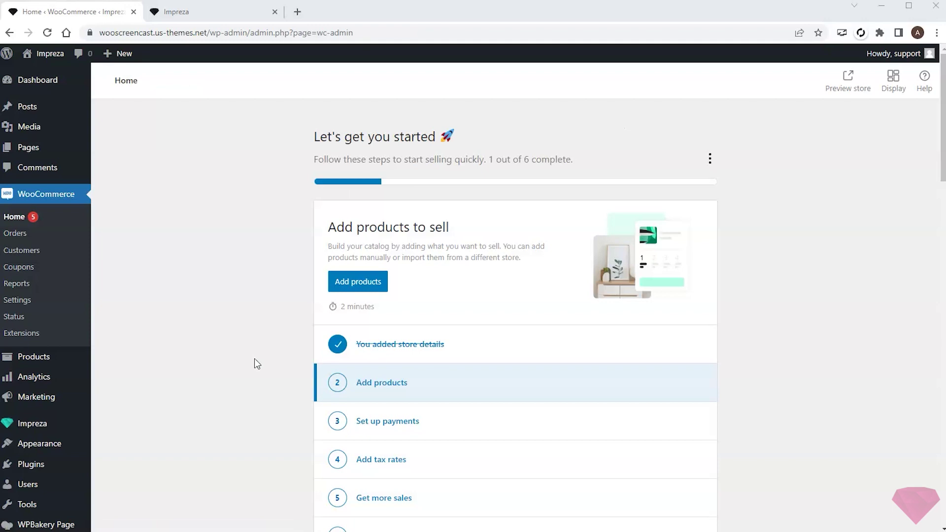
# - Begin creating a new digital product, dismissing the help and tour popups
pyautogui.click(364, 281)
pyautogui.click(906, 190)
pyautogui.click(621, 185)
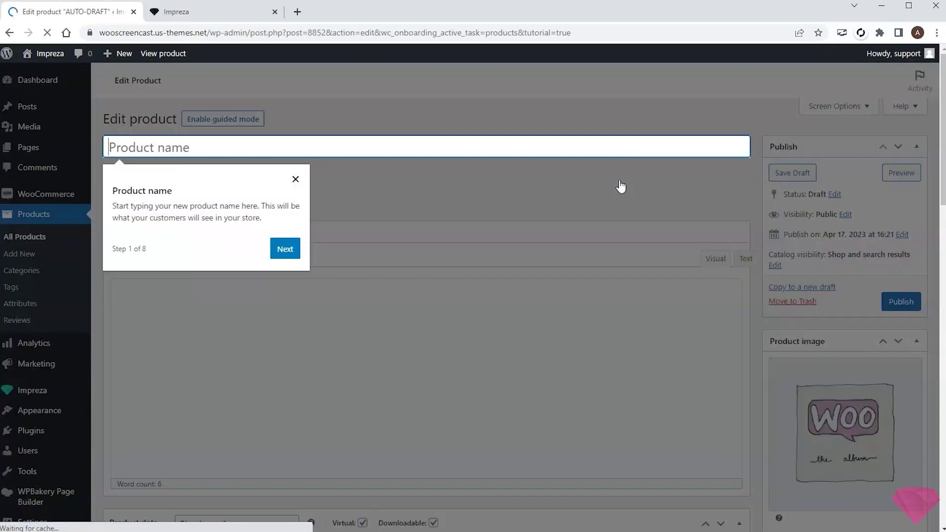
pyautogui.click(295, 179)
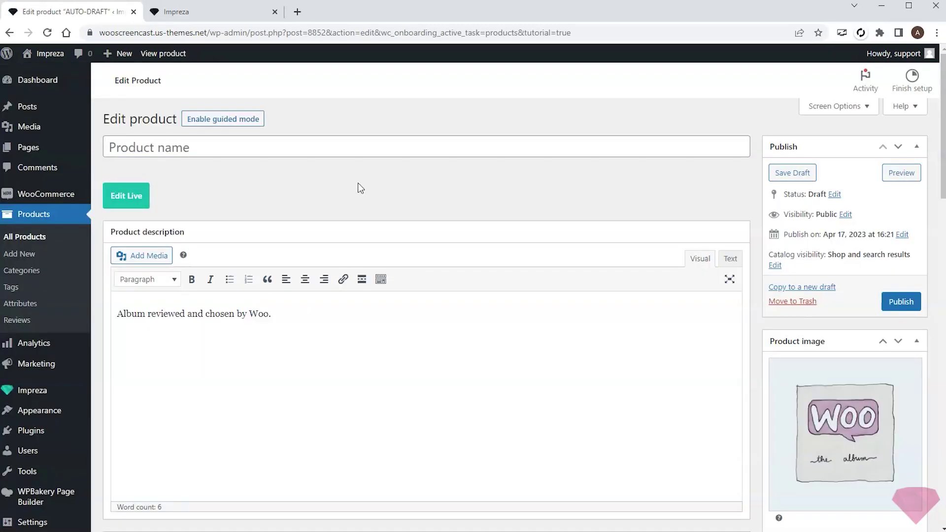
# - Name the product '7 Guilt Free Marketing Tips' and paste lorem ipsum into both descriptions
pyautogui.write('7 Guilt Free Marketing Tips')
pyautogui.click(205, 317)
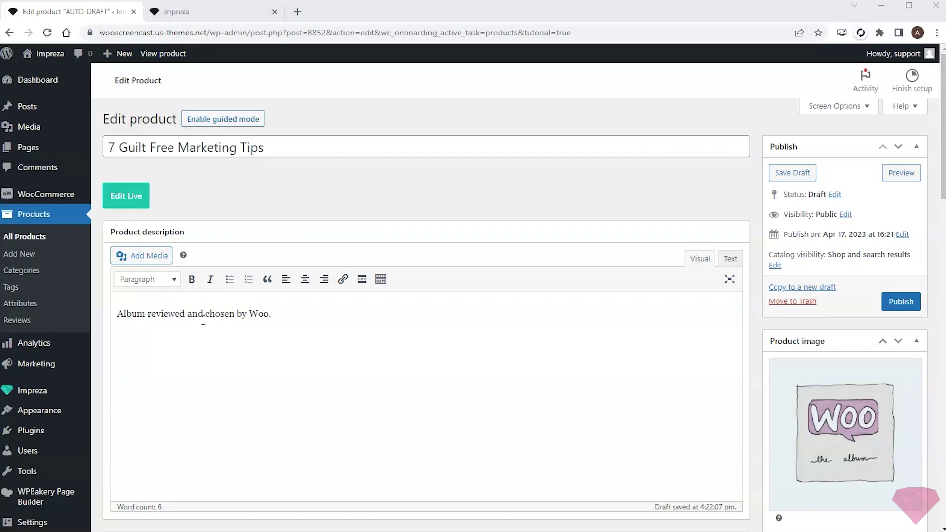
pyautogui.hotkey('ctrl', 'a')
pyautogui.write('Donec vel orci felis. Vivamus sagittis rutrum dolor, vel faucibus est faucibus ut. Duis porttitor ullamcorper elementum. Nunc nec sollicitudin dolor. Integer sodales lobortis turpis, eget interdum velit. Donec ut sollicitudin dolor. Sed velit nibh, vestibulum et finibus eget, convallis sit amet ligula. Fusce aliquam sagittis ante, et condimentum augue mattis ut.')
pyautogui.scroll(-10, 290, 314)
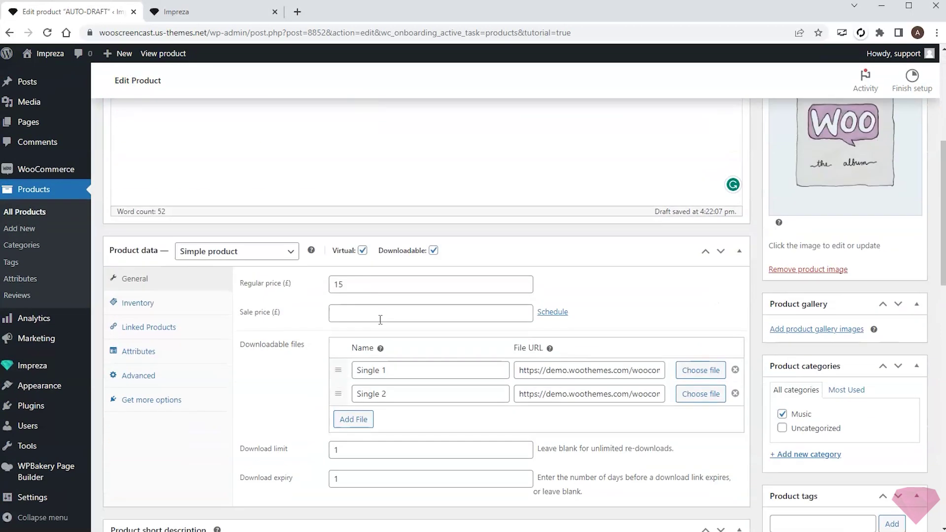
pyautogui.click(380, 315)
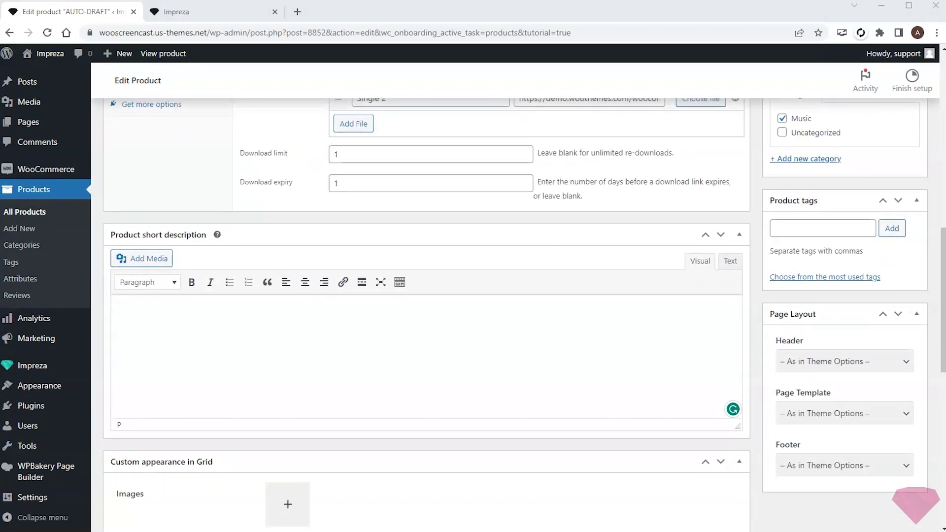
pyautogui.write('Lorem ipsum dolor sit amet, consectetur adipiscing elit. Nunc risus ex, varius et metus suscipit, rutrum cursus lectus. Sed egestas dapibus justo sed vestibulum.')
pyautogui.scroll(4, 389, 320)
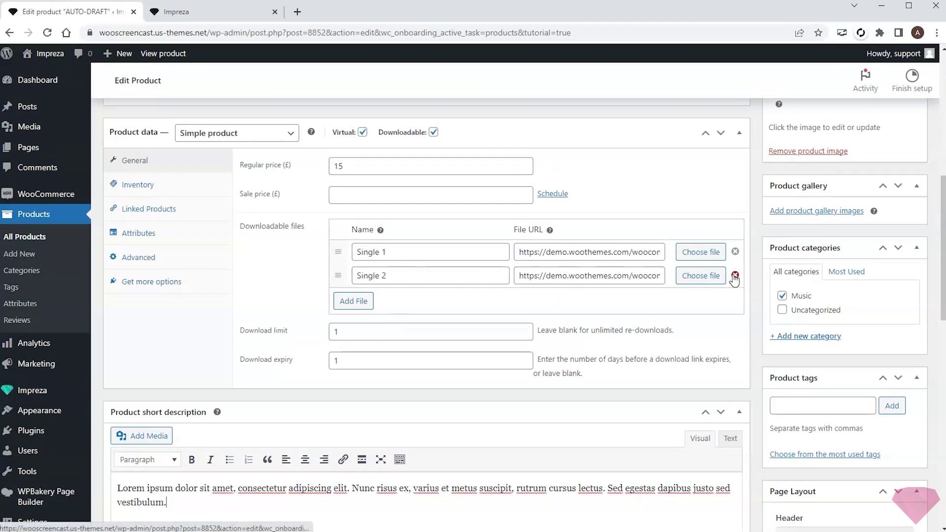
# - Remove the Single 2 download and replace the product image with the Company of One cover
pyautogui.click(735, 275)
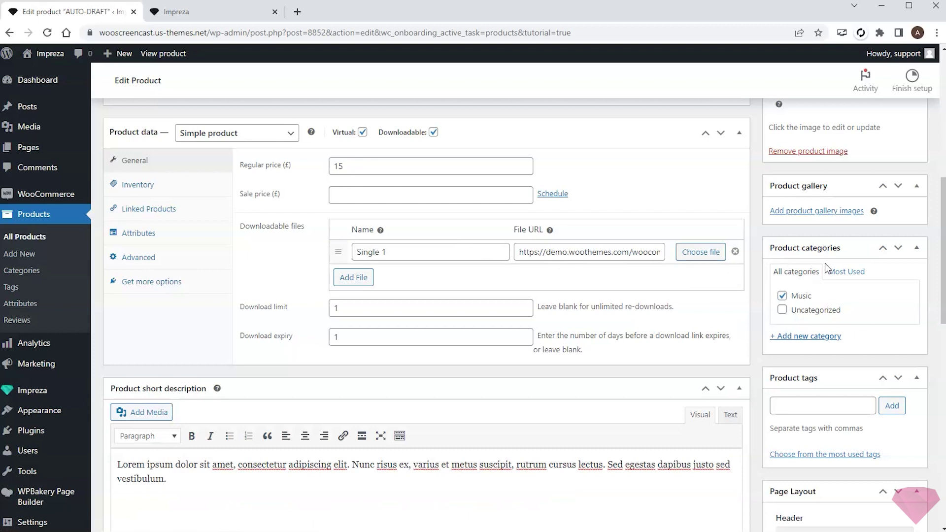
pyautogui.scroll(5, 825, 263)
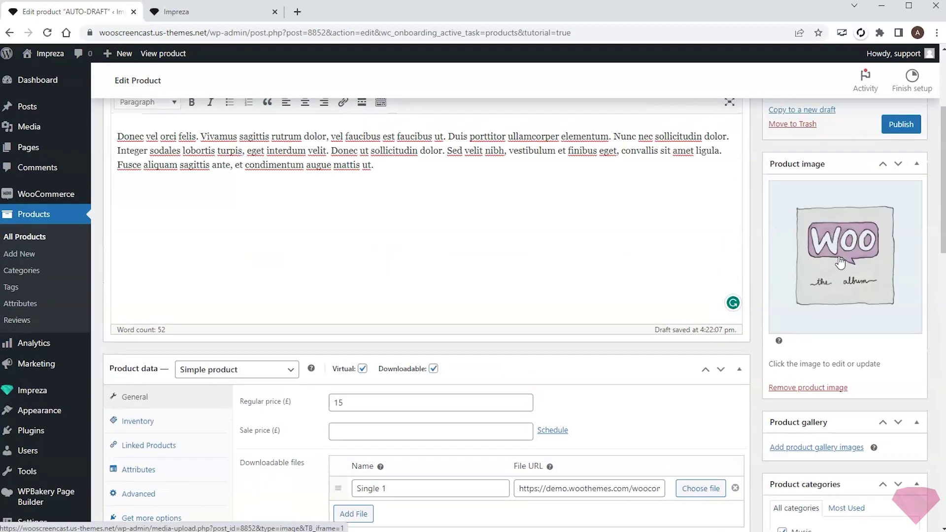
pyautogui.click(792, 388)
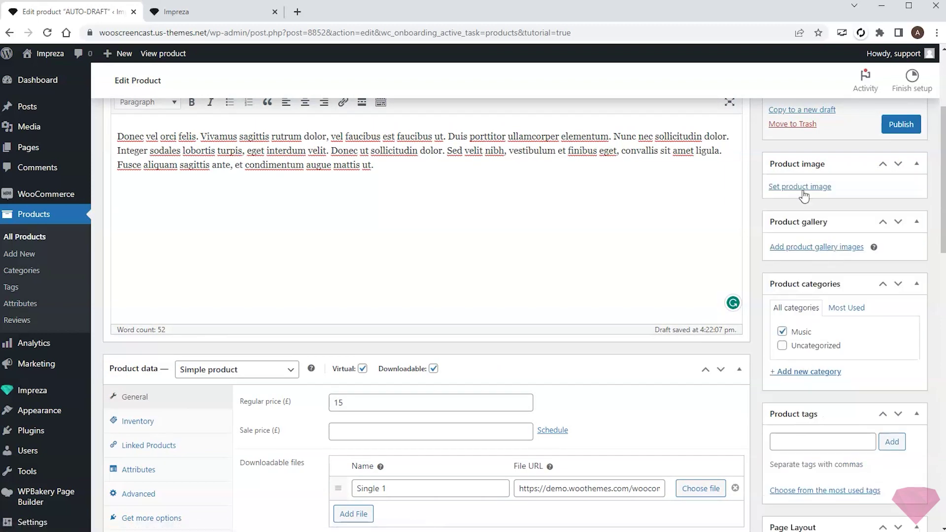
pyautogui.click(801, 191)
pyautogui.click(243, 201)
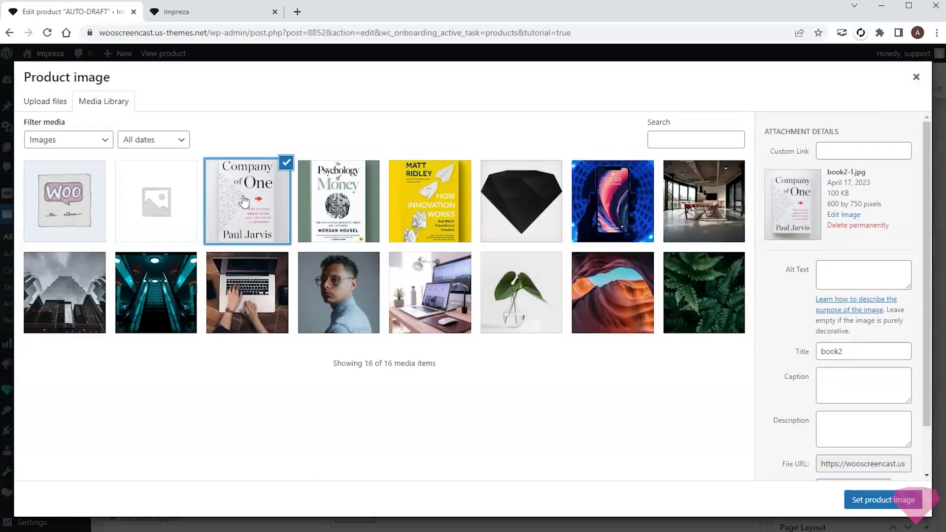
pyautogui.click(872, 499)
pyautogui.scroll(4, 570, 232)
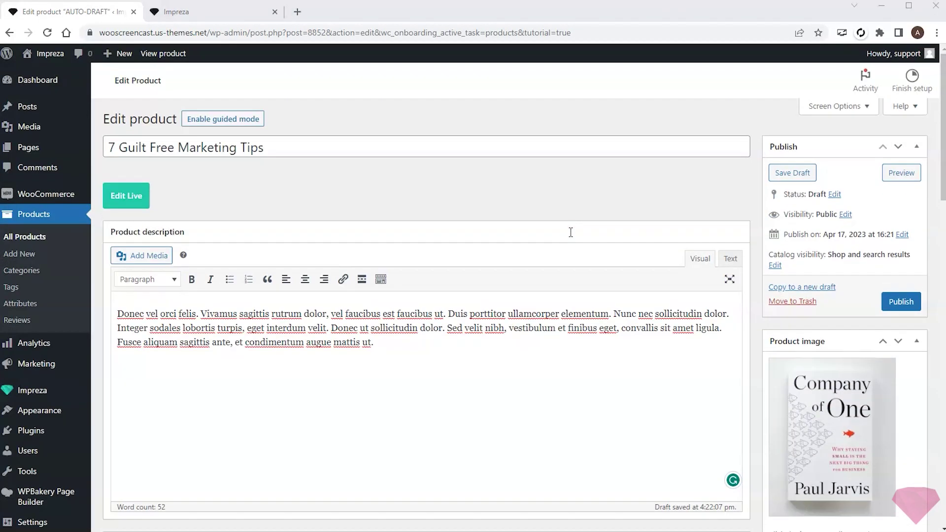
# - Publish '7 Guilt Free Marketing Tips' and start a new blank product
pyautogui.click(895, 296)
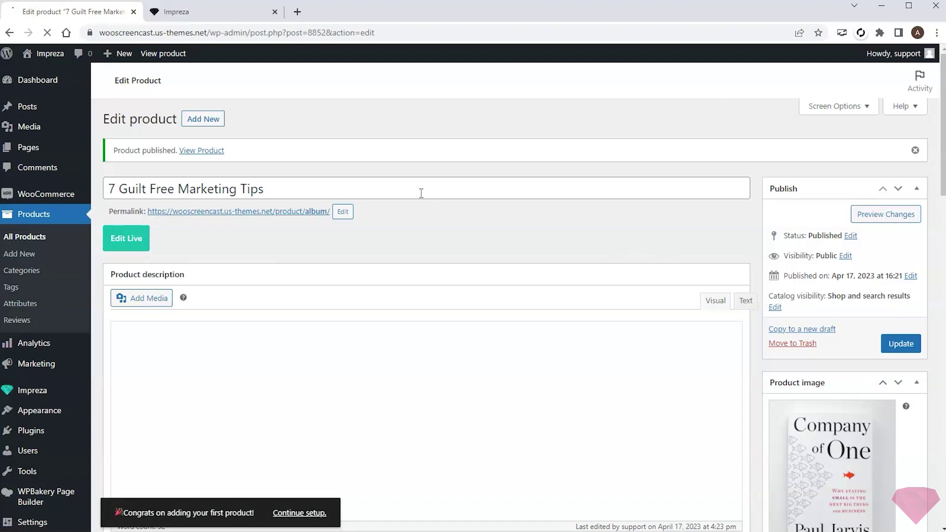
pyautogui.click(200, 121)
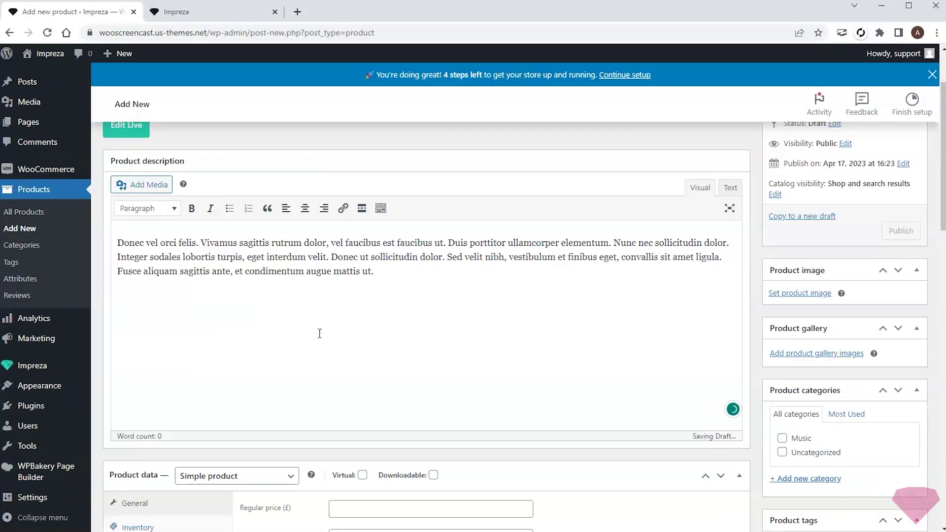
pyautogui.scroll(-10, 319, 331)
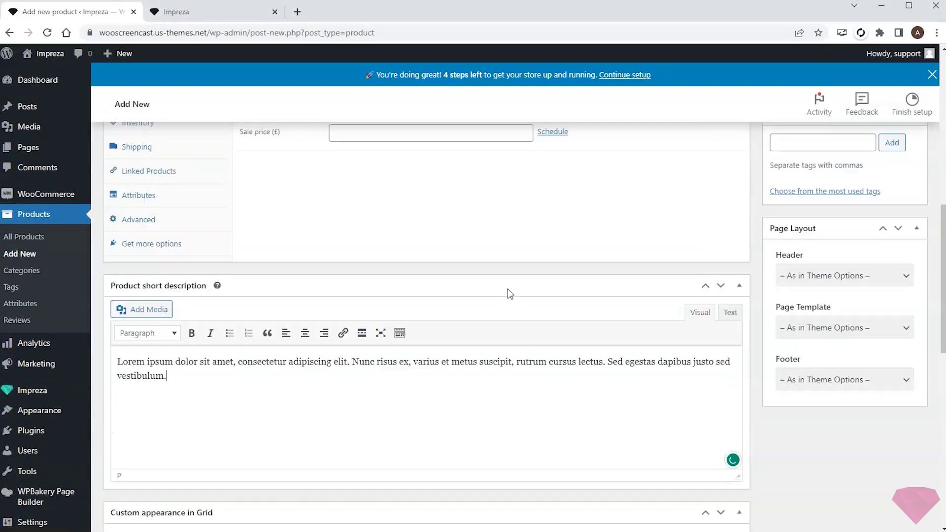
pyautogui.scroll(4, 507, 289)
# - Make Online Shop Essentials For Beginners downloadable at 15 with the Psychology of Money cover, and publish it
pyautogui.click(492, 309)
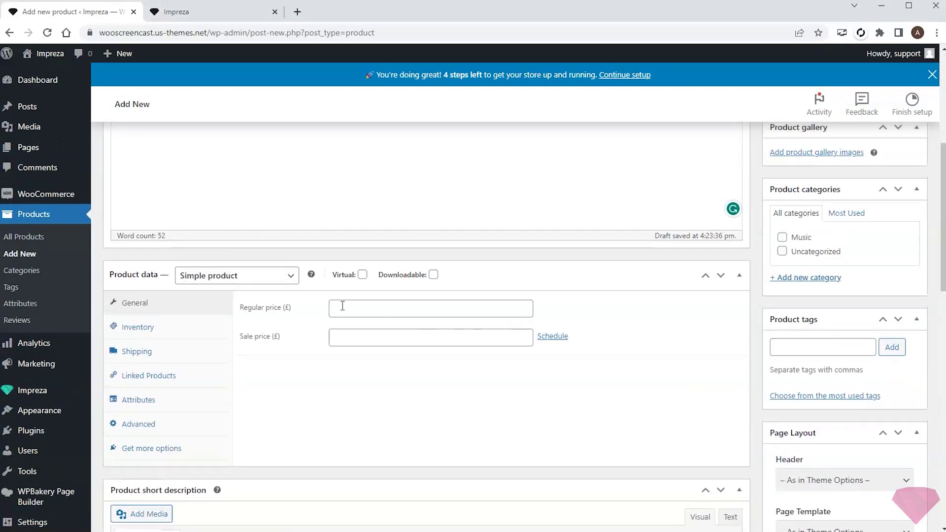
pyautogui.write('15')
pyautogui.click(433, 275)
pyautogui.scroll(8, 464, 277)
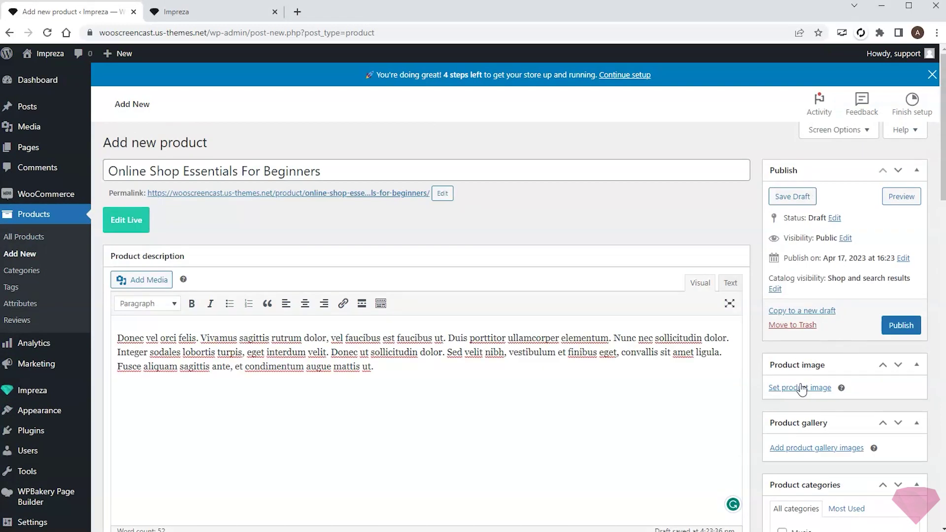
pyautogui.click(801, 386)
pyautogui.click(358, 237)
pyautogui.click(882, 500)
pyautogui.click(905, 322)
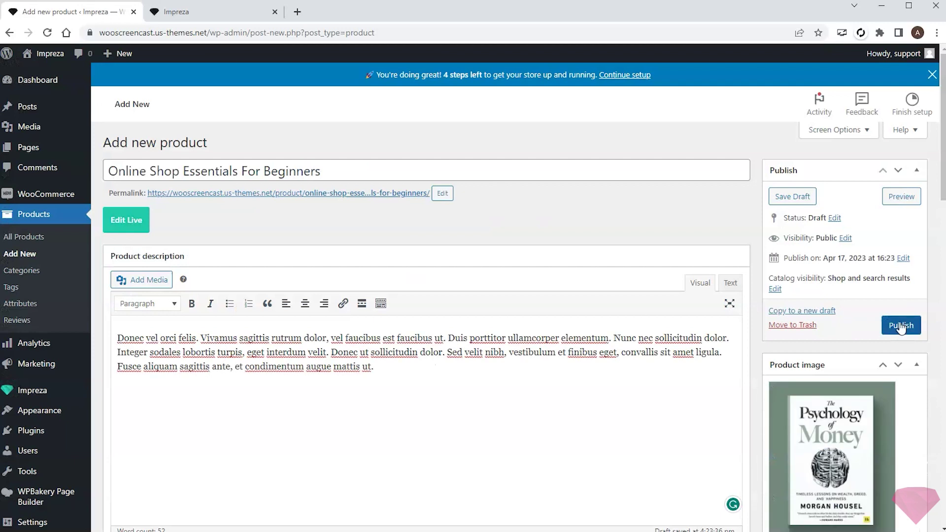
# - Start a product titled '15 Minutes A Day To Grow Your Business' with pasted description and short description
pyautogui.click(204, 120)
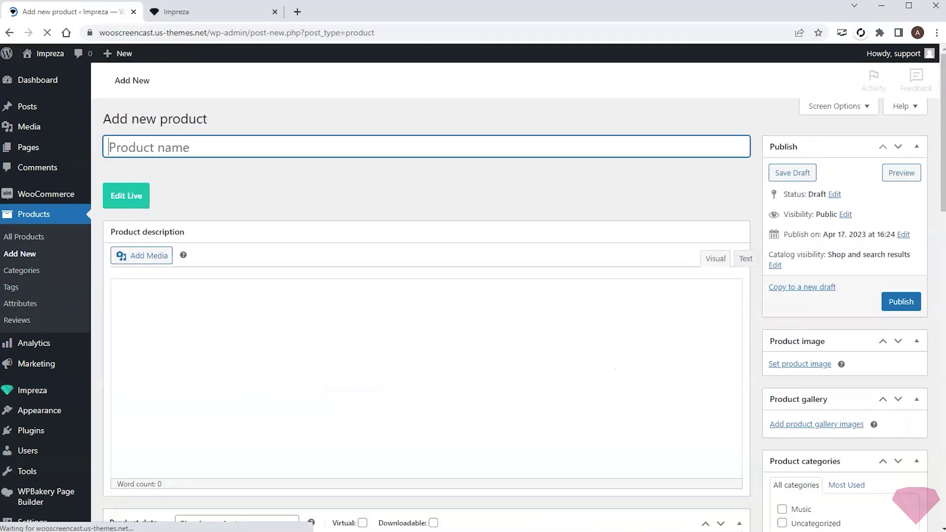
pyautogui.write('15 Minutes A Day To Grow Your Business')
pyautogui.click(510, 418)
pyautogui.hotkey('ctrl', 'v')
pyautogui.scroll(-12, 338, 331)
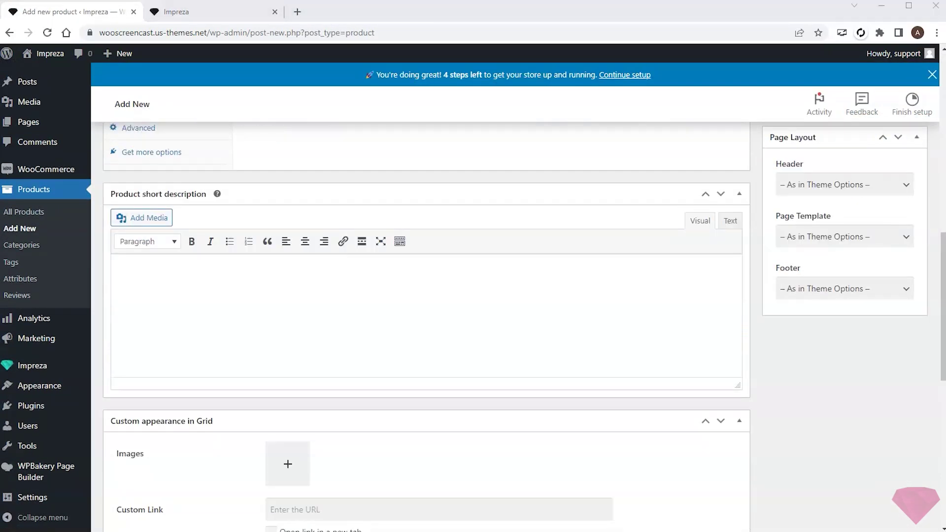
pyautogui.click(296, 317)
pyautogui.write('Lorem ipsum dolor sit amet, consectetur adipiscing elit. Nunc risus ex, varius et metus suscipit, rutrum cursus lectus. Sed egestas dapibus justo sed vestibulum.')
pyautogui.scroll(5, 345, 296)
# - Make it a downloadable ebook priced 10 with the How Innovation Works cover, and publish it
pyautogui.click(410, 218)
pyautogui.click(359, 249)
pyautogui.write('10')
pyautogui.click(707, 257)
pyautogui.scroll(6, 862, 279)
pyautogui.scroll(1, 862, 279)
pyautogui.click(794, 387)
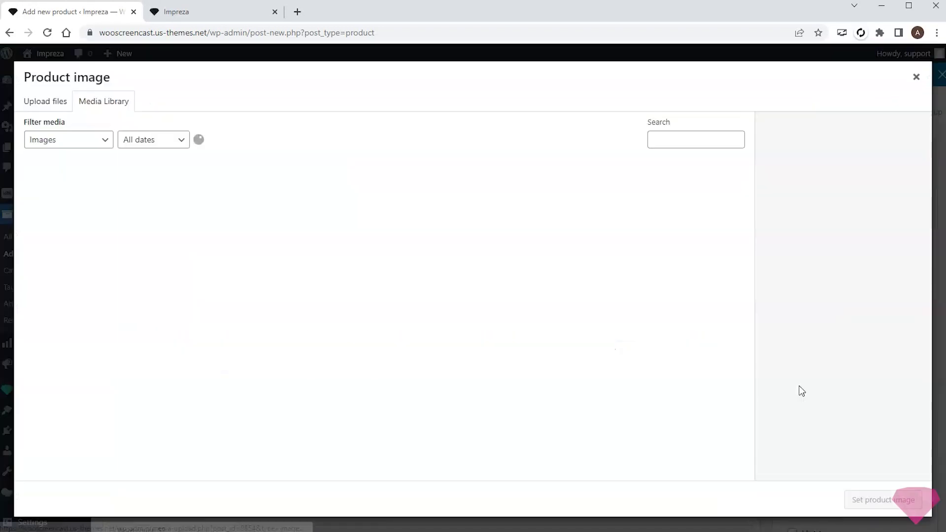
pyautogui.click(409, 213)
pyautogui.click(874, 501)
pyautogui.click(907, 328)
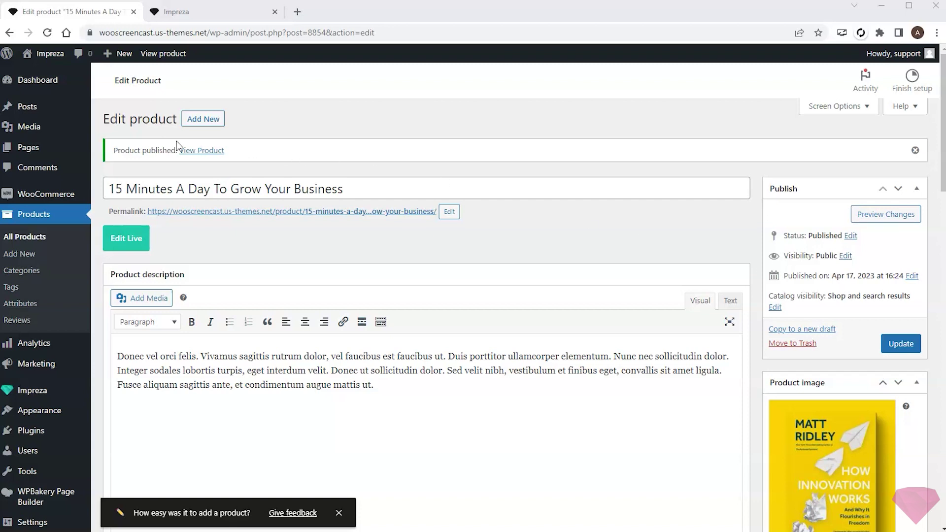
pyautogui.moveTo(47, 194)
pyautogui.click(123, 279)
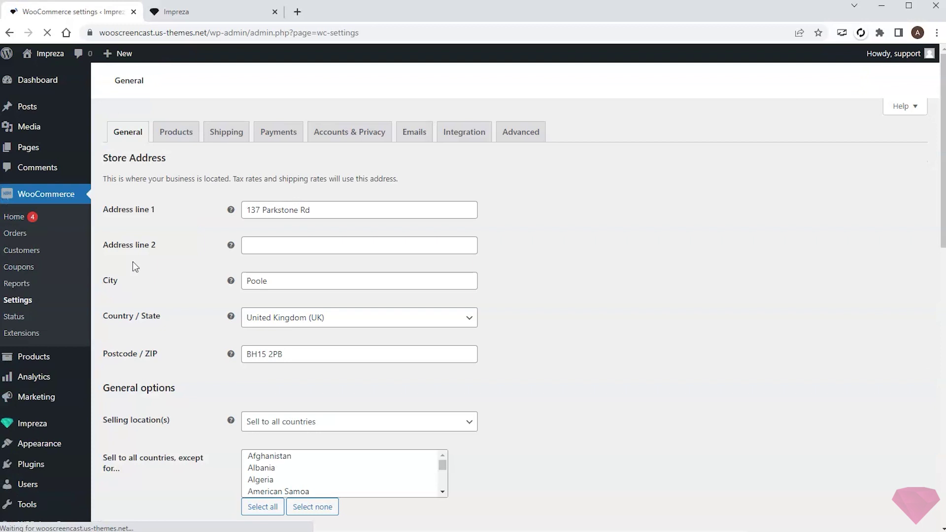
# - Turn on Direct bank transfer and Cash on delivery in Payments settings and save
pyautogui.click(280, 136)
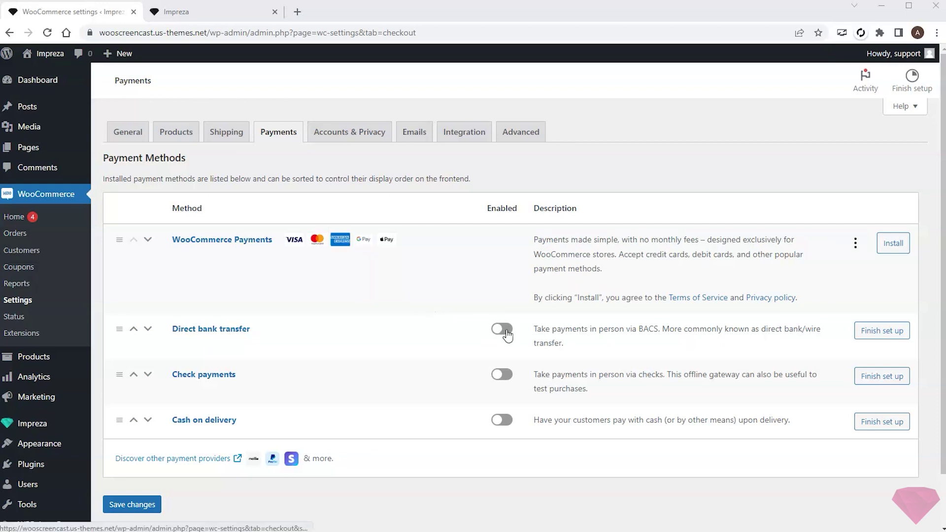
pyautogui.click(502, 333)
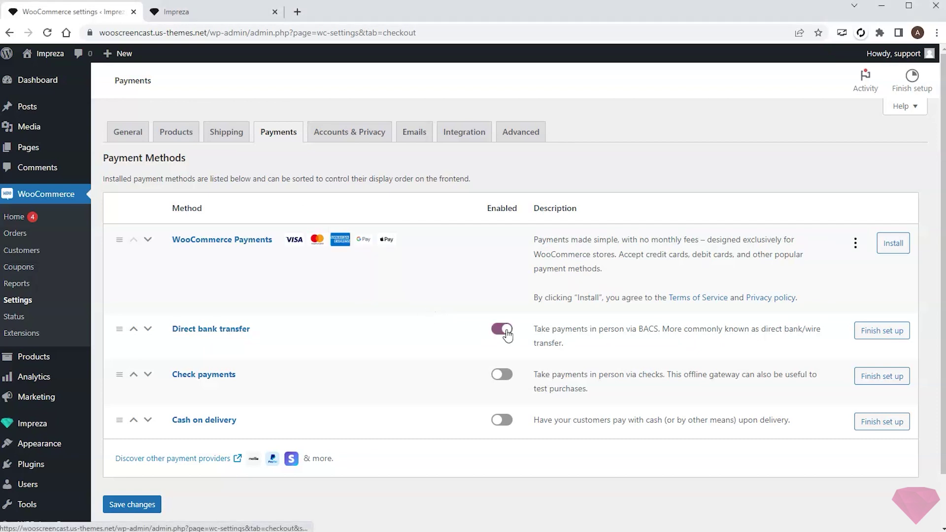
pyautogui.click(501, 428)
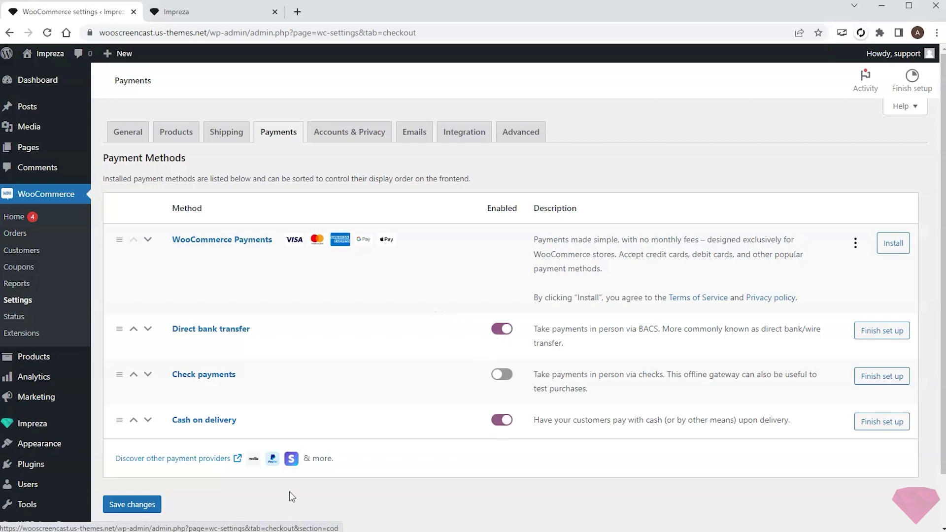
pyautogui.click(118, 508)
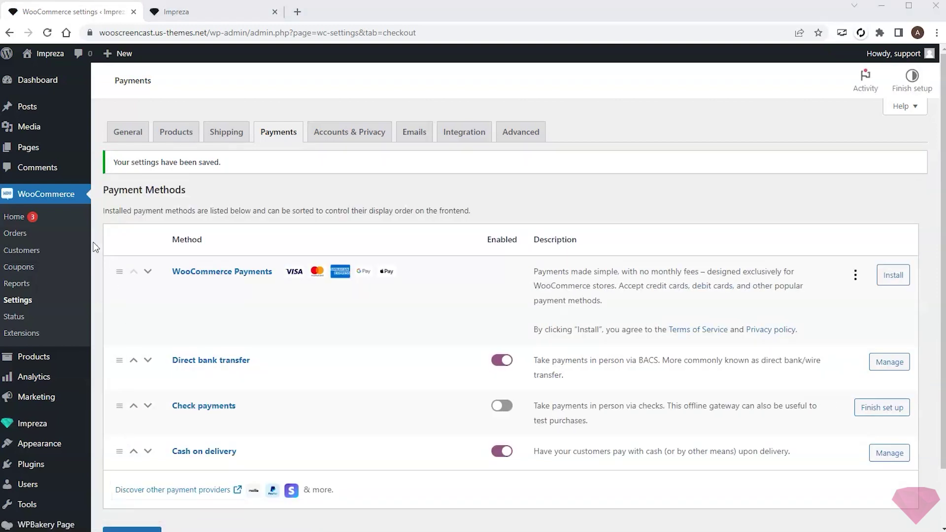
pyautogui.click(35, 149)
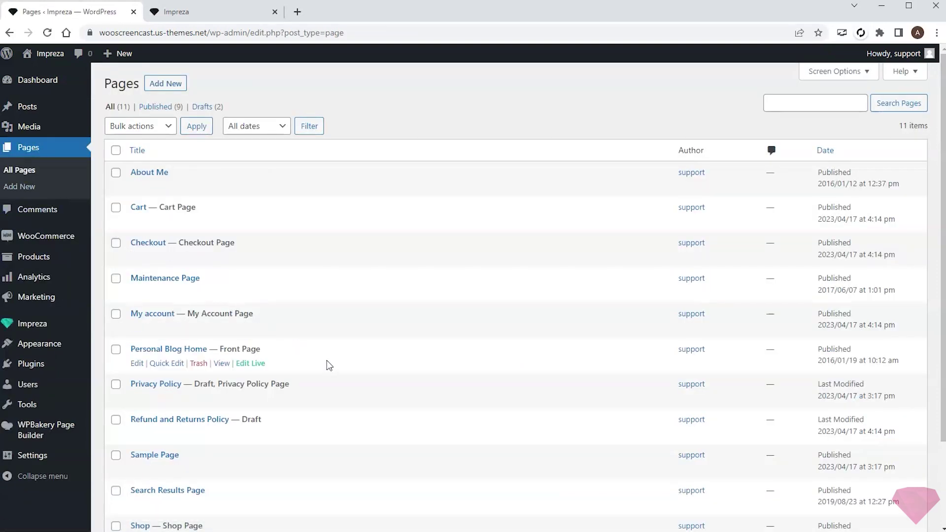
# - Glance at the live site's front end, then return to the admin tab
pyautogui.scroll(-3, 330, 367)
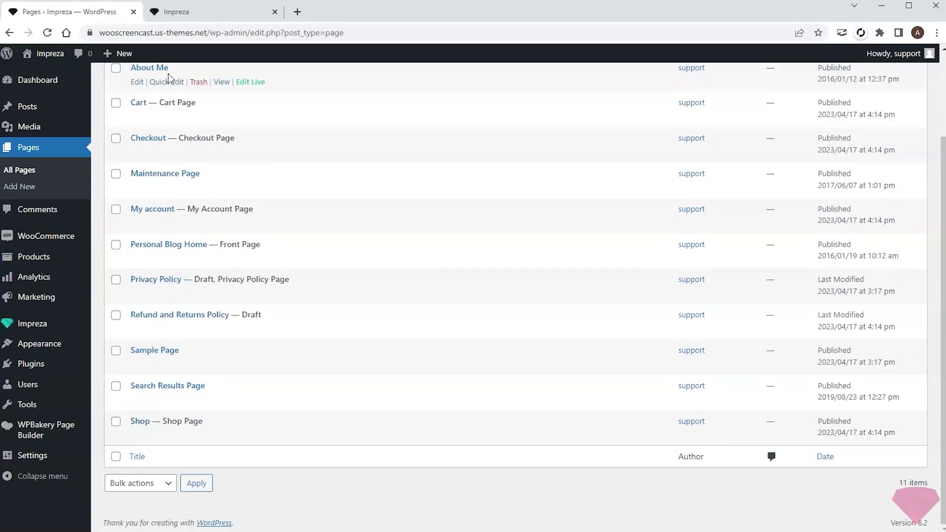
pyautogui.click(190, 18)
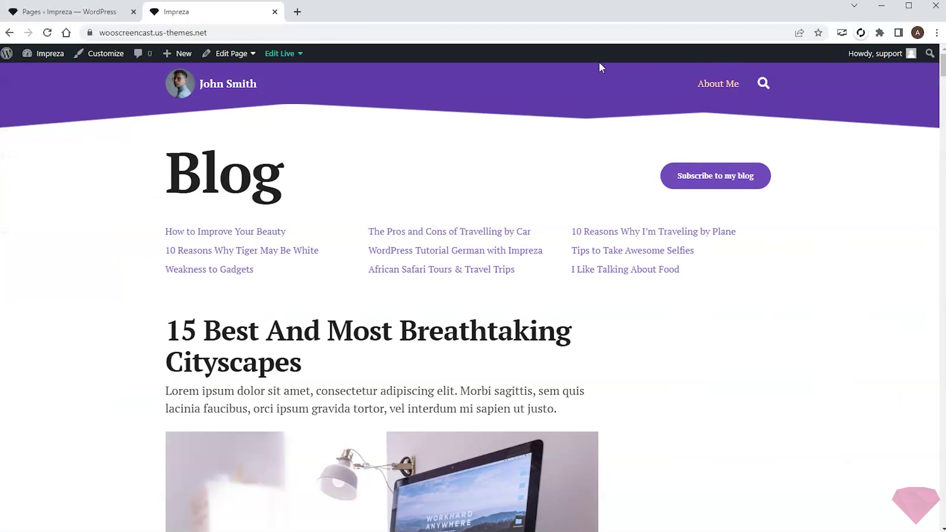
pyautogui.click(69, 11)
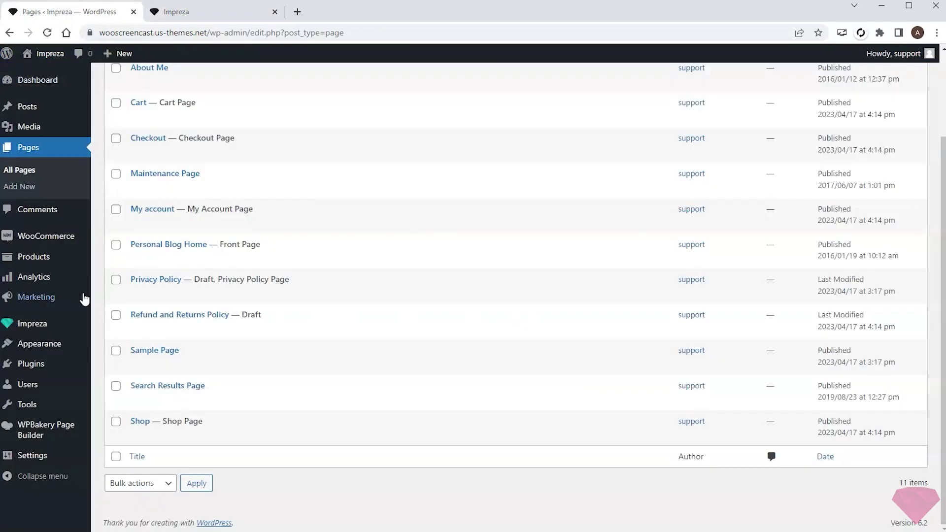
# - Add the Shop page to Menu with the navigation label 'Books' and save the menu
pyautogui.moveTo(28, 348)
pyautogui.click(125, 398)
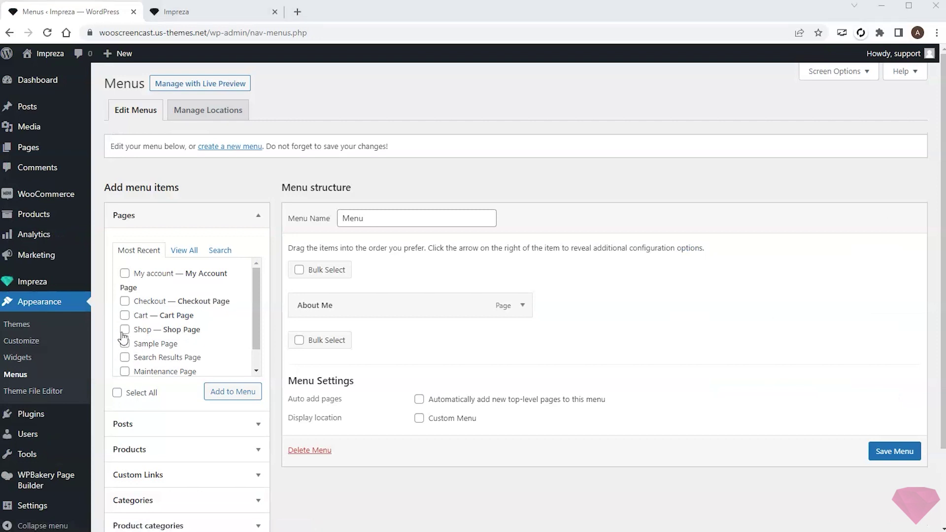
pyautogui.click(124, 329)
pyautogui.click(231, 394)
pyautogui.click(522, 336)
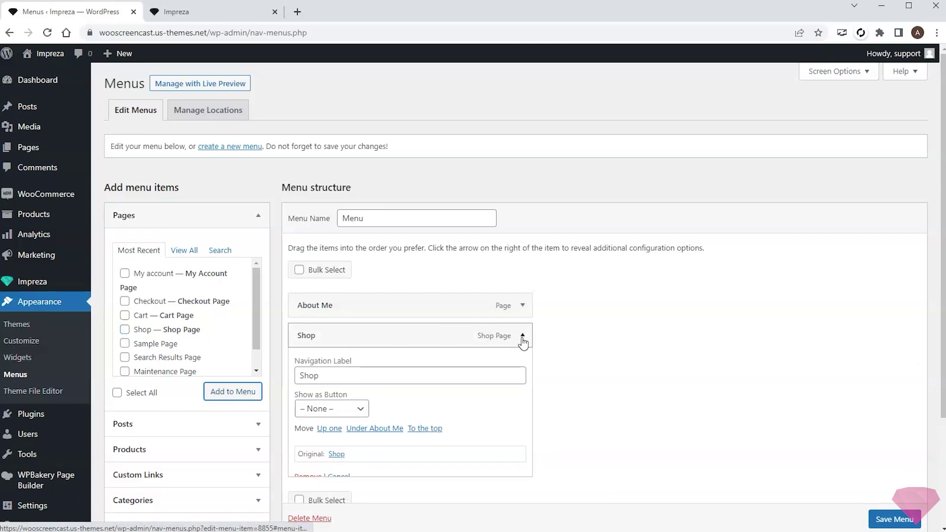
pyautogui.moveTo(335, 377); pyautogui.dragTo(285, 382)
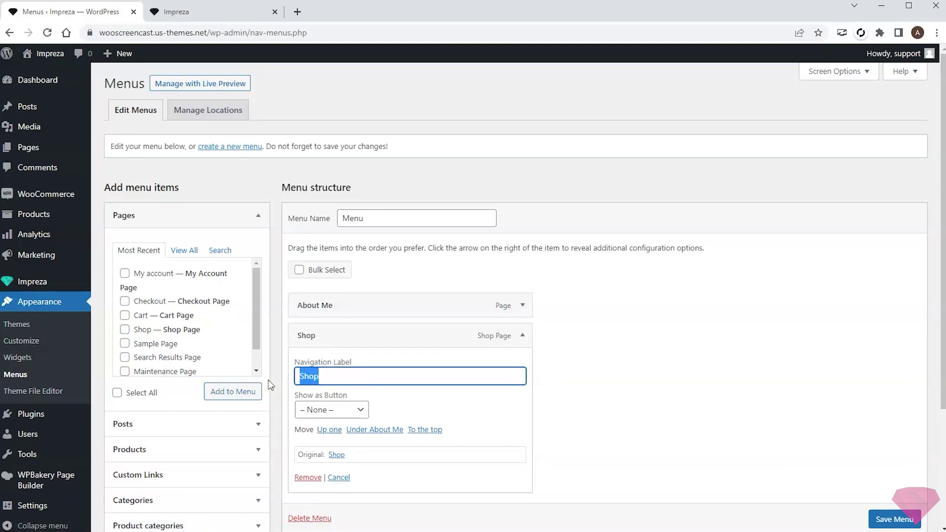
pyautogui.write('Books')
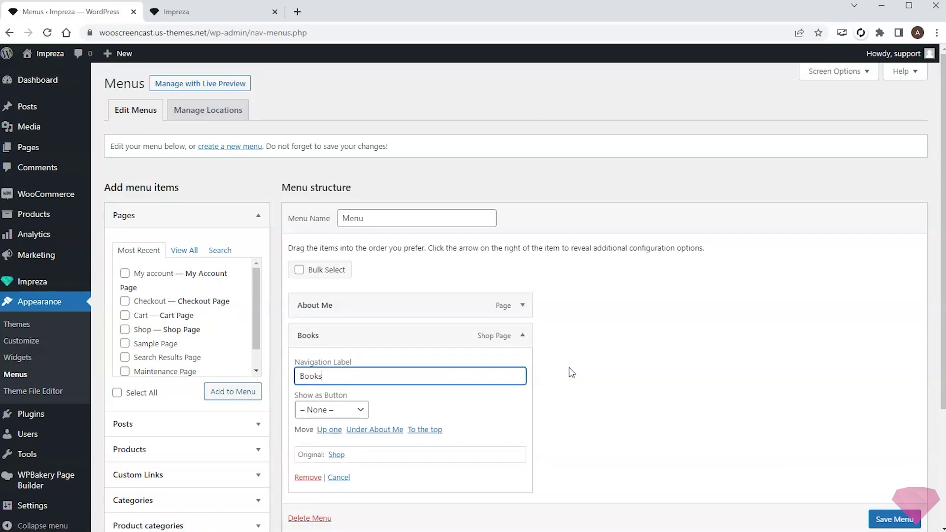
pyautogui.click(894, 520)
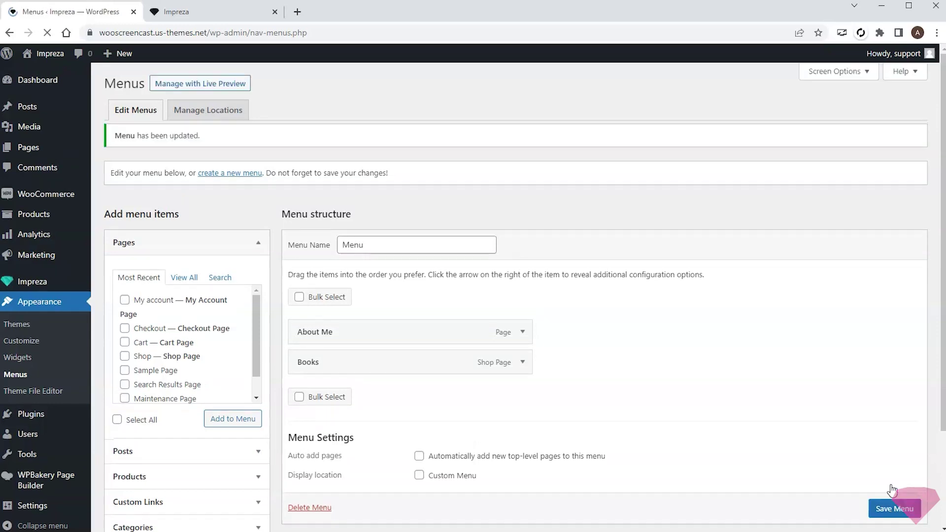
# - Reload the live site and follow the new Books menu link to the shop
pyautogui.click(223, 20)
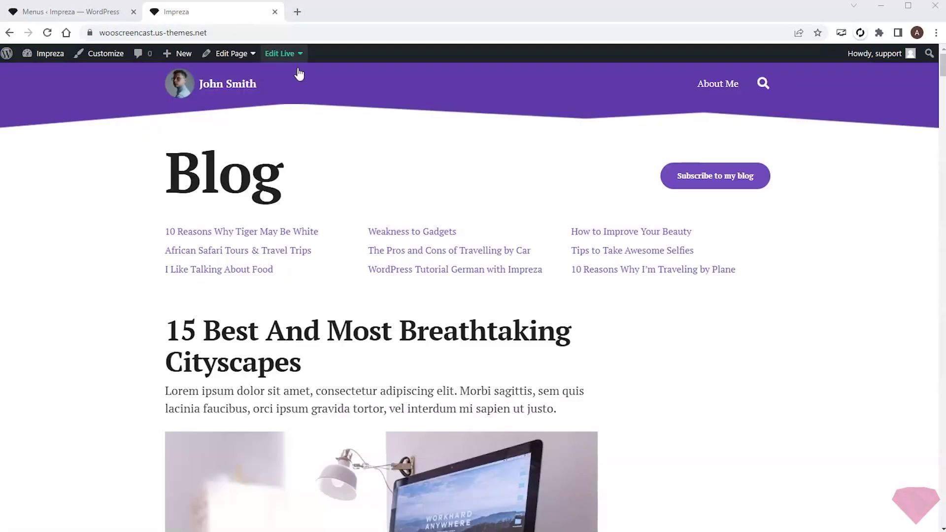
pyautogui.press('F5')
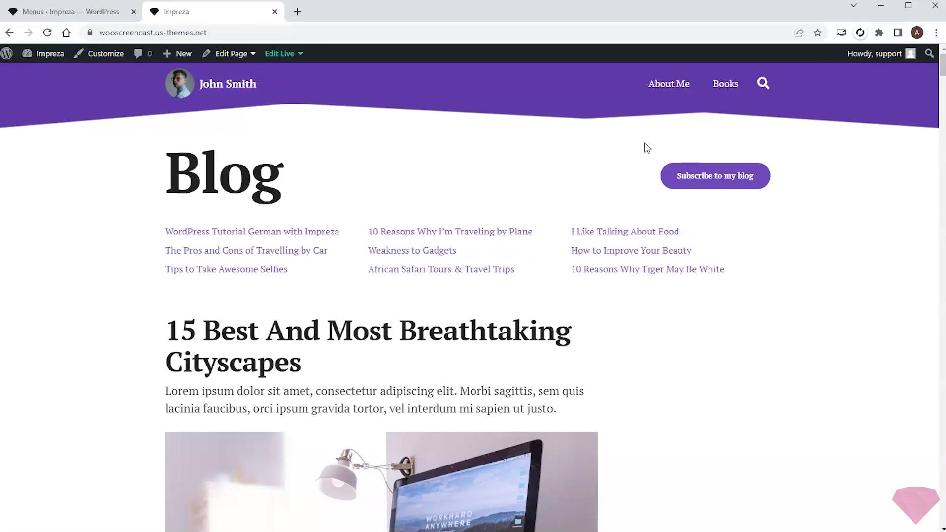
pyautogui.click(725, 85)
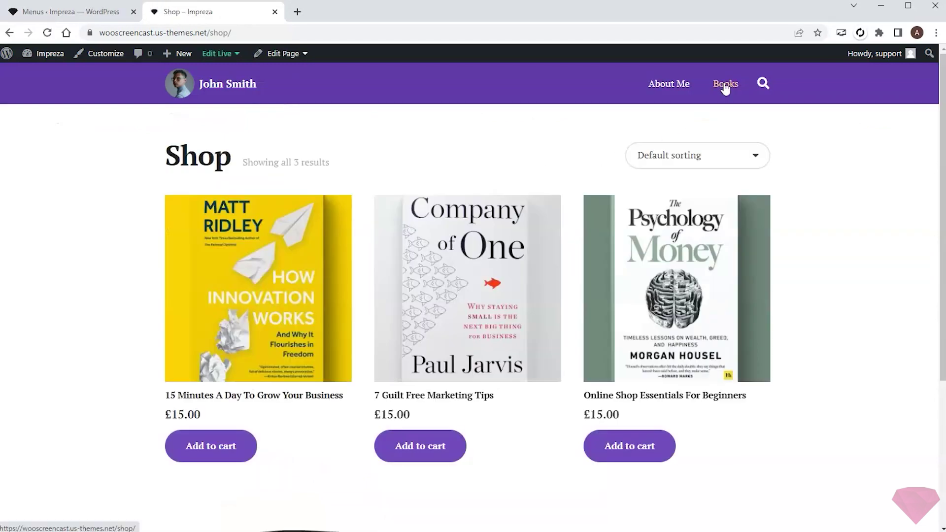
# - Open the '15 Minutes A Day To Grow Your Business' product page and scroll through it
pyautogui.click(247, 272)
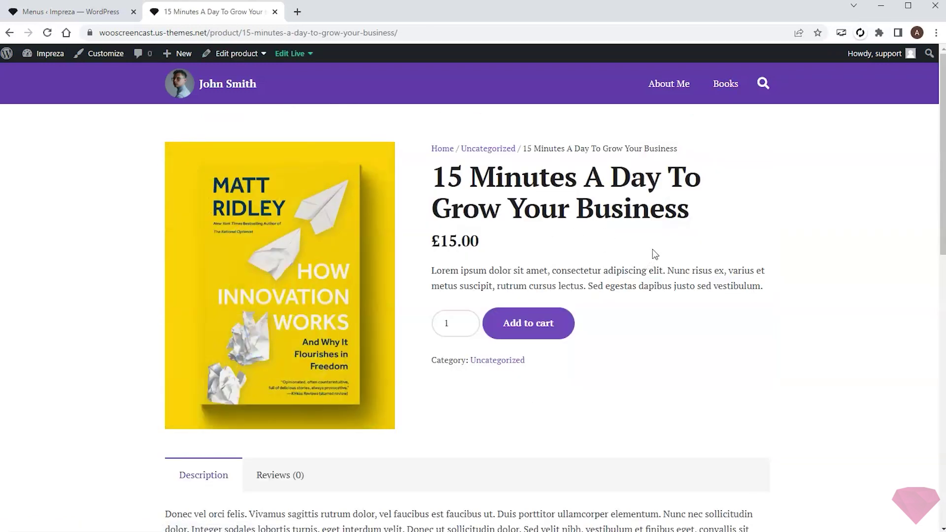
pyautogui.scroll(-5, 654, 254)
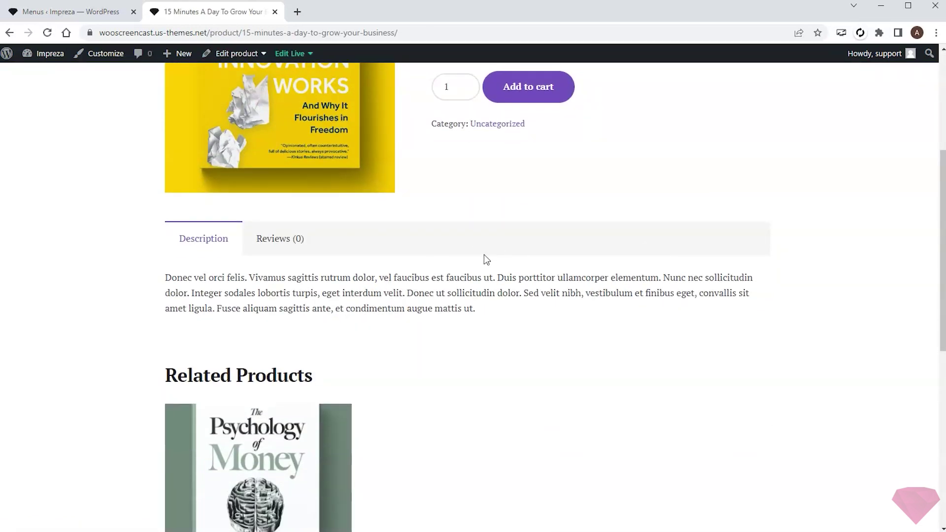
pyautogui.scroll(5, 484, 255)
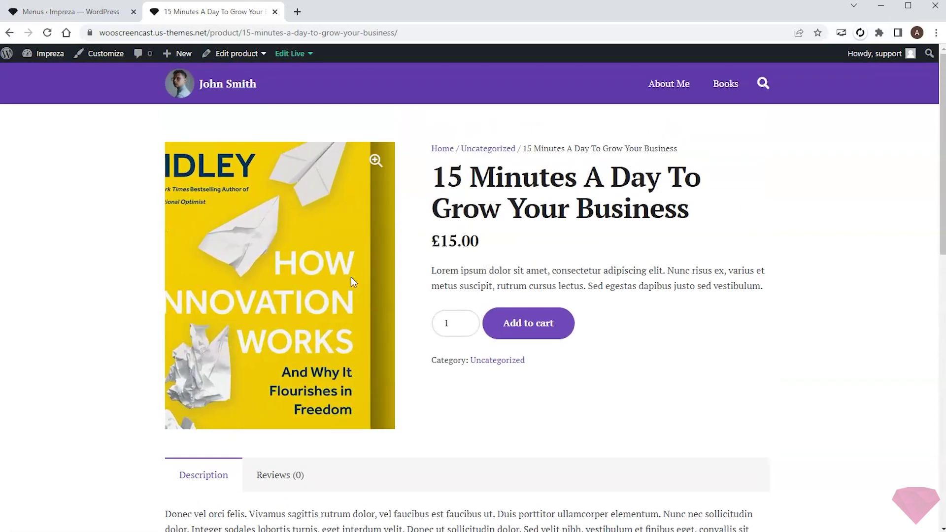
pyautogui.scroll(-7, 526, 205)
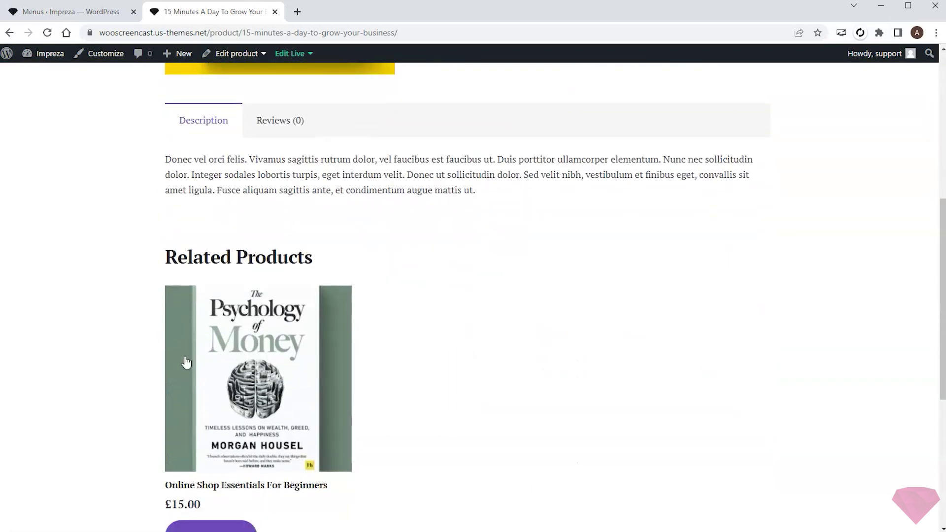
pyautogui.scroll(-2, 543, 283)
pyautogui.scroll(7, 543, 283)
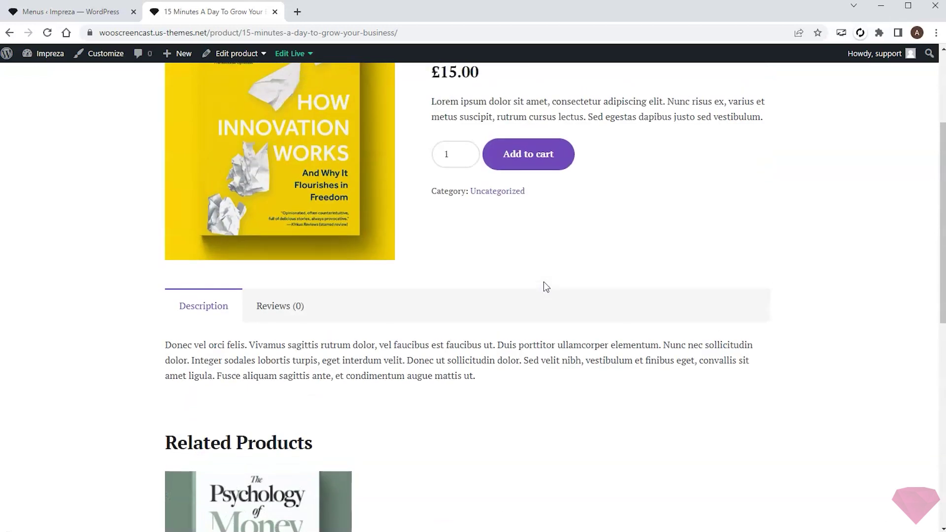
pyautogui.scroll(2, 543, 285)
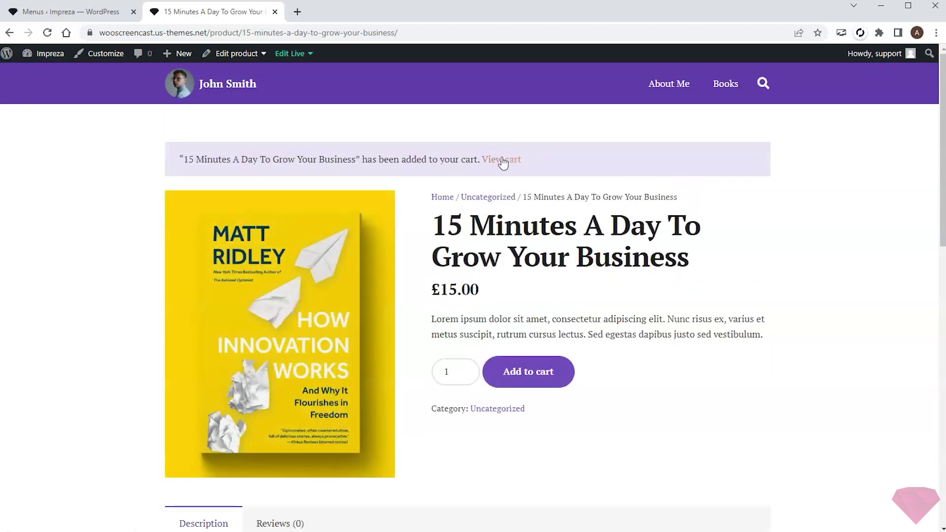
# - Take the £15.00 book order to checkout and try Cash on delivery and Direct bank transfer
pyautogui.click(498, 162)
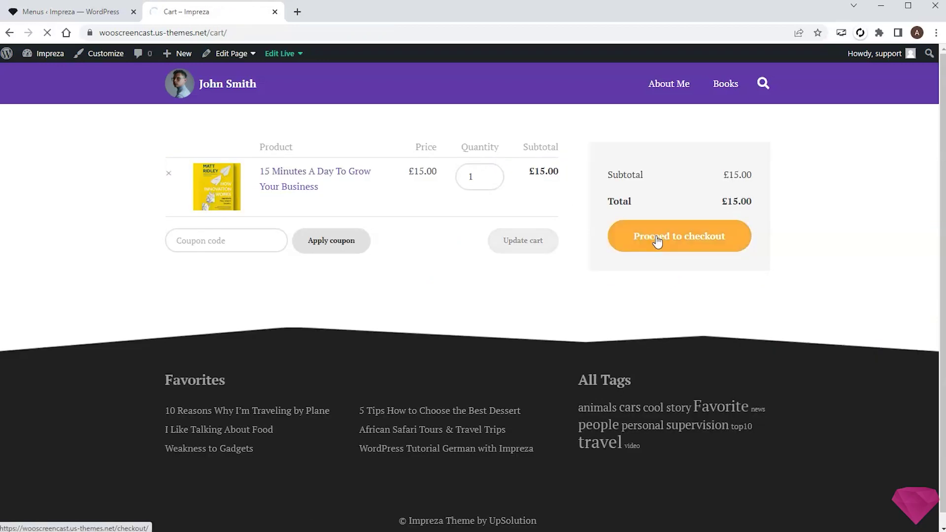
pyautogui.scroll(-5, 537, 205)
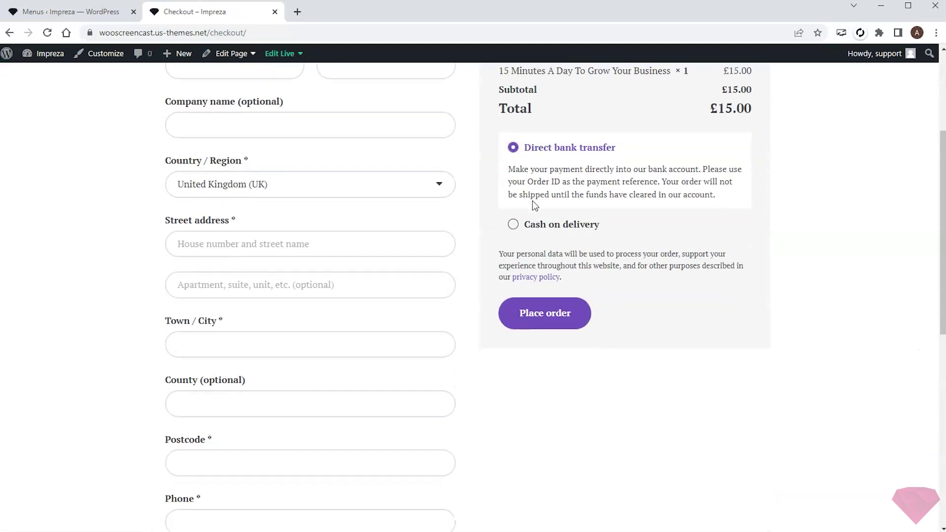
pyautogui.scroll(5, 534, 205)
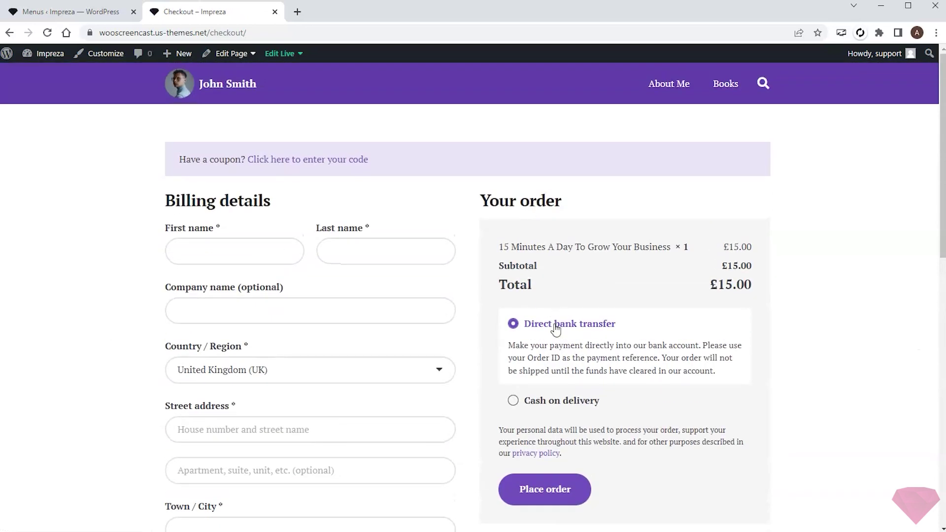
pyautogui.click(514, 402)
pyautogui.click(518, 321)
# - Browse the Impreza Addons plugin list, then go from the live checkout page to the home page
pyautogui.click(67, 12)
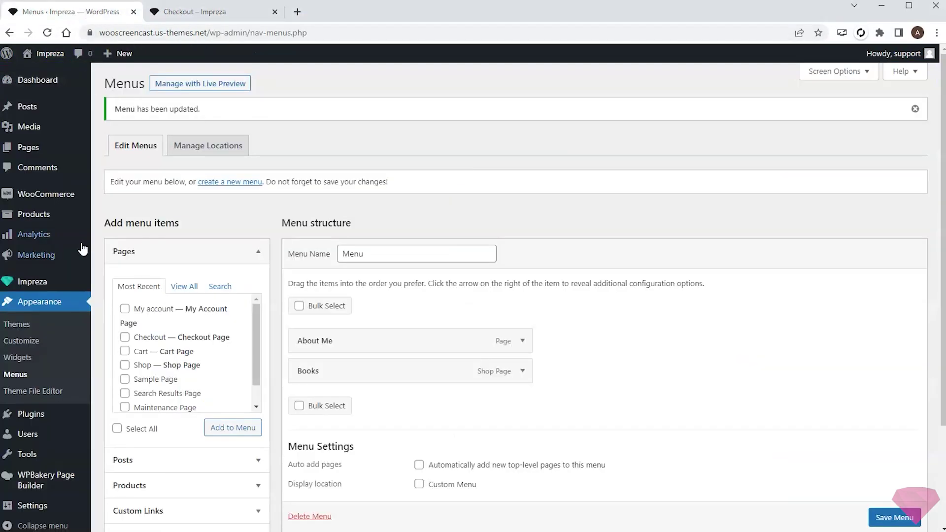
pyautogui.moveTo(32, 281)
pyautogui.click(113, 366)
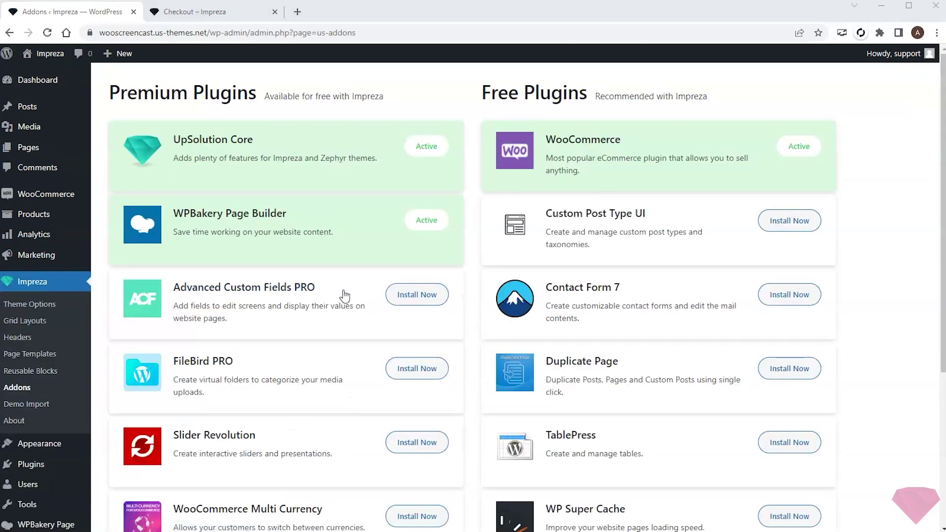
pyautogui.scroll(-5, 343, 293)
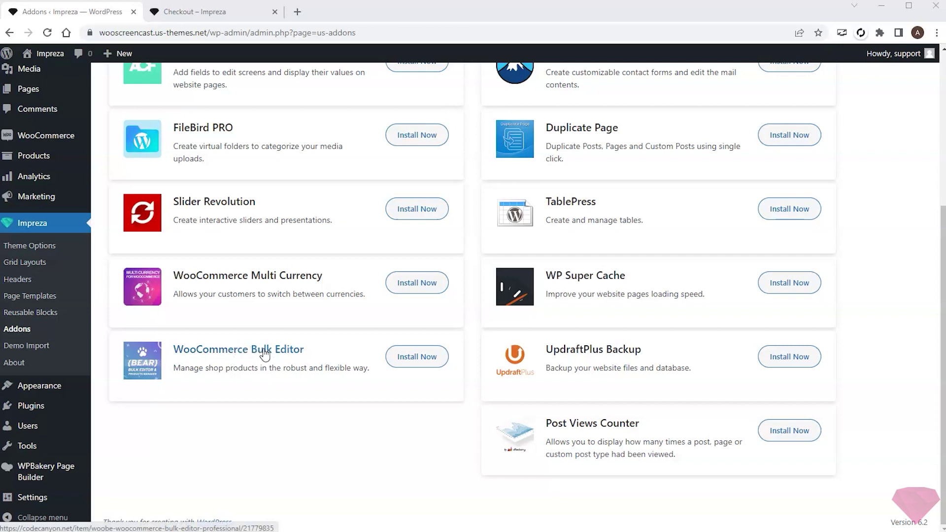
pyautogui.scroll(3, 240, 348)
pyautogui.scroll(2, 240, 347)
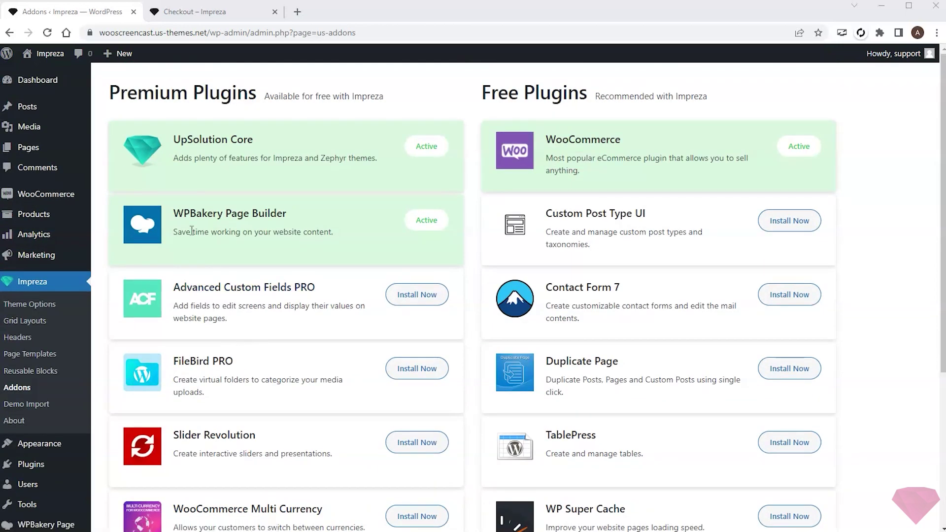
pyautogui.click(183, 18)
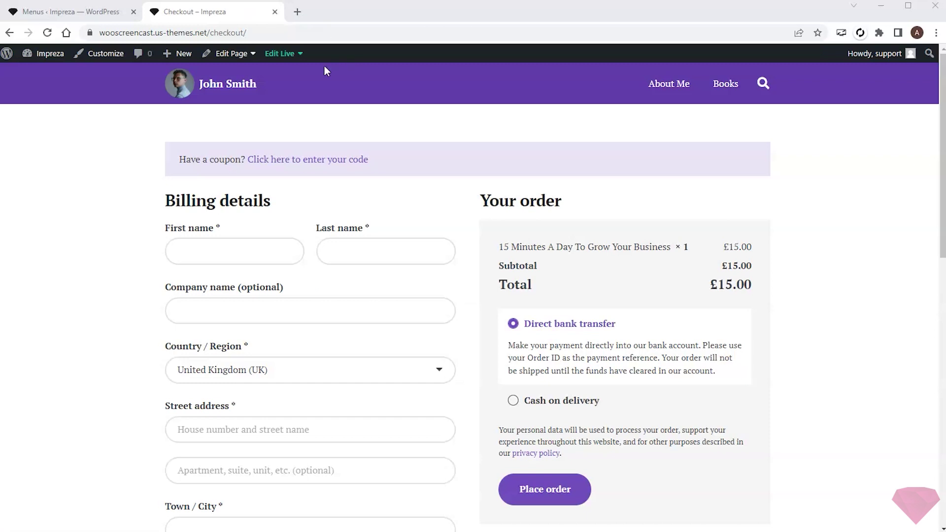
pyautogui.click(240, 88)
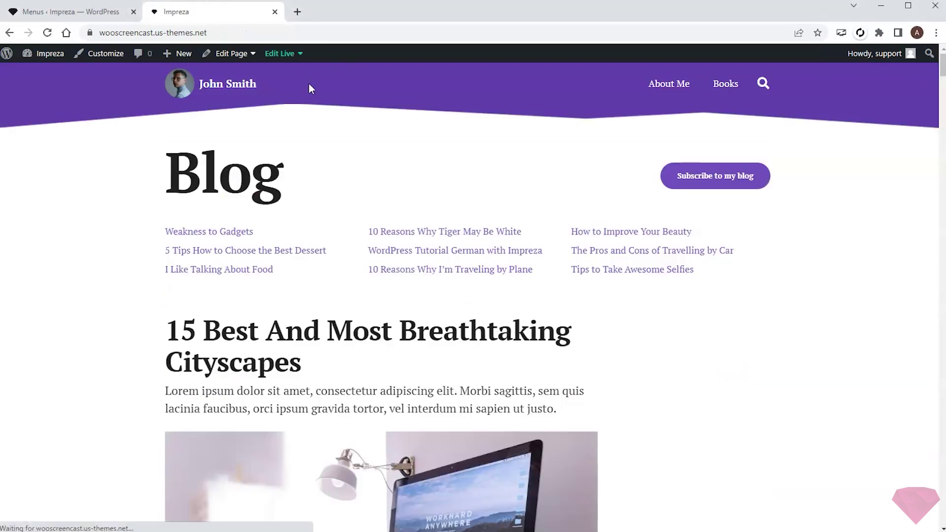
# - Use the Books header link to show the Shop page with three £15.00 ebooks
pyautogui.click(733, 84)
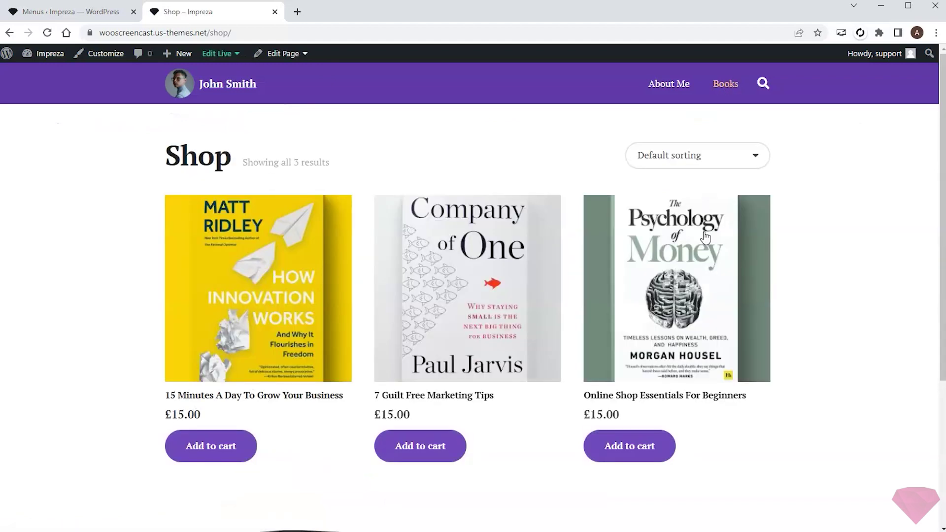